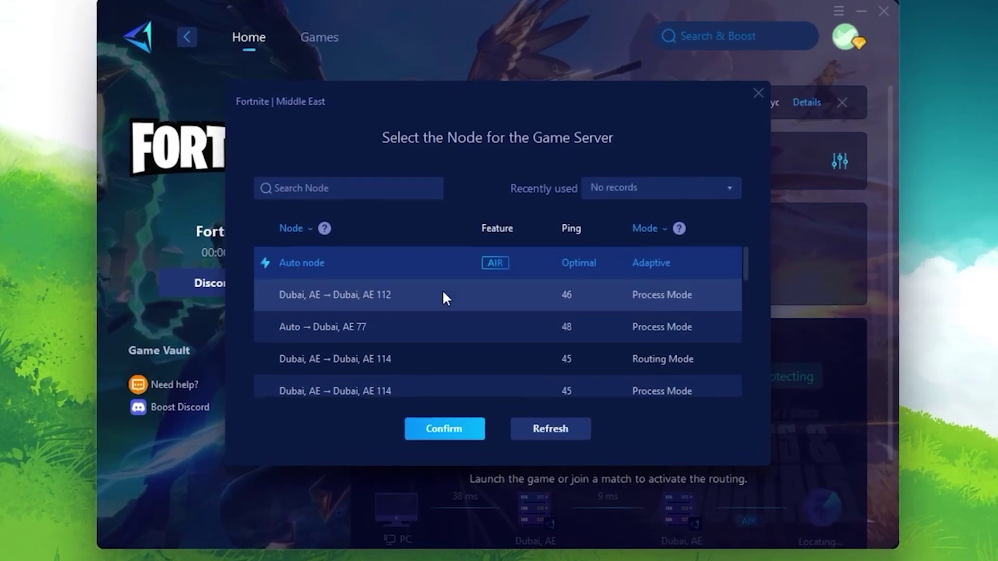
scroll(443, 297, down, 5)
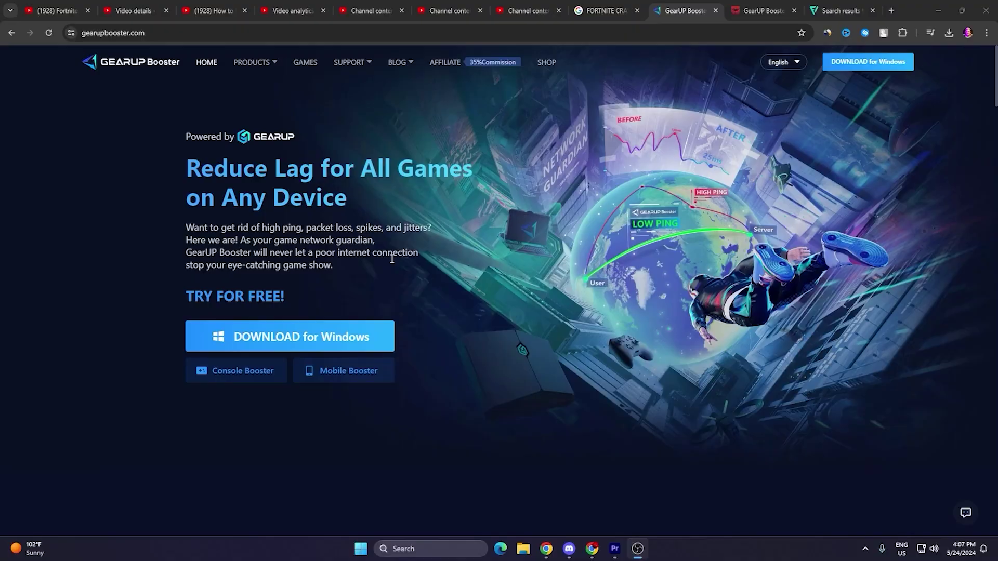
scroll(392, 263, down, 5)
scroll(393, 265, down, 6)
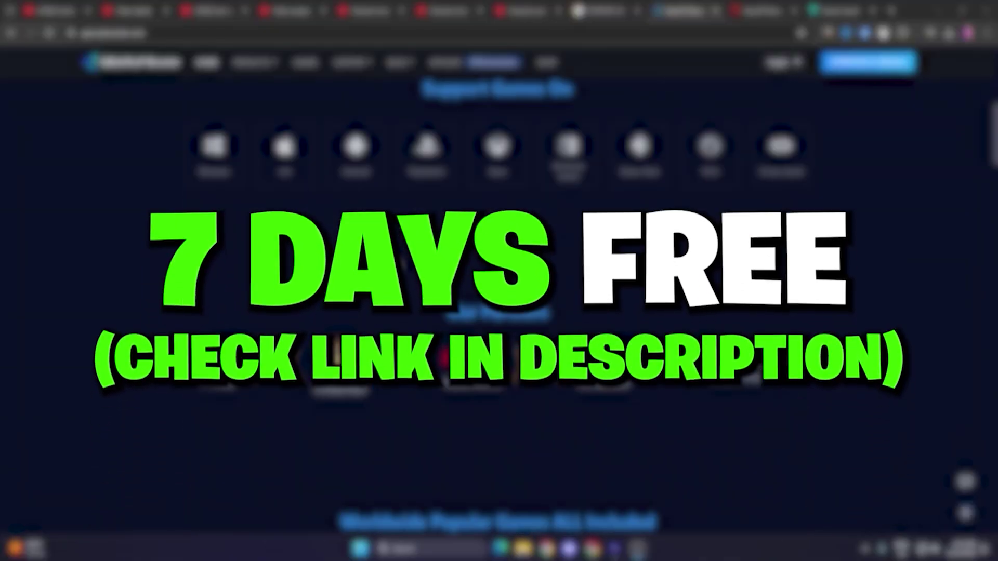
scroll(499, 312, down, 3)
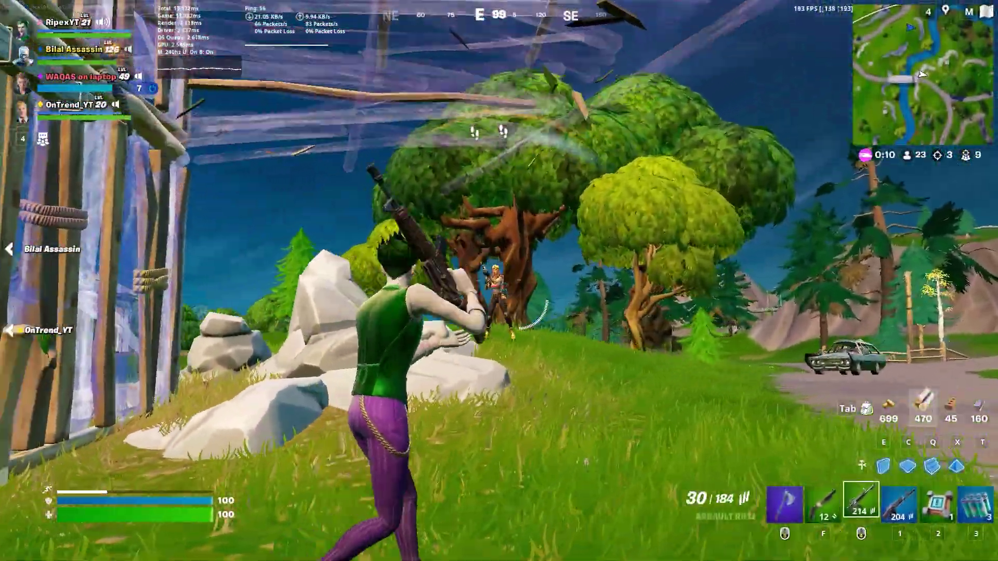
click(499, 280)
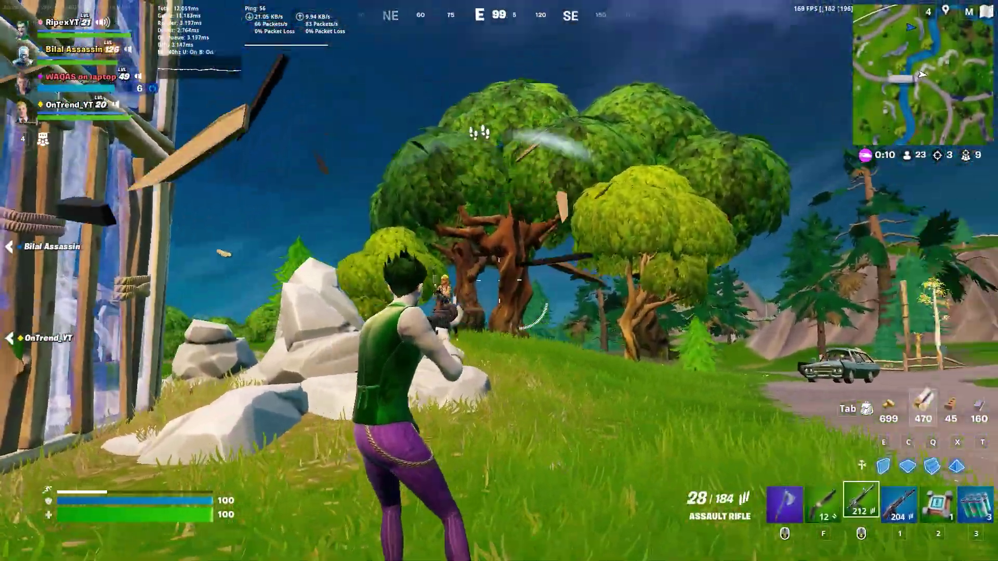
key(e)
click(499, 281)
click(499, 281)
key(2)
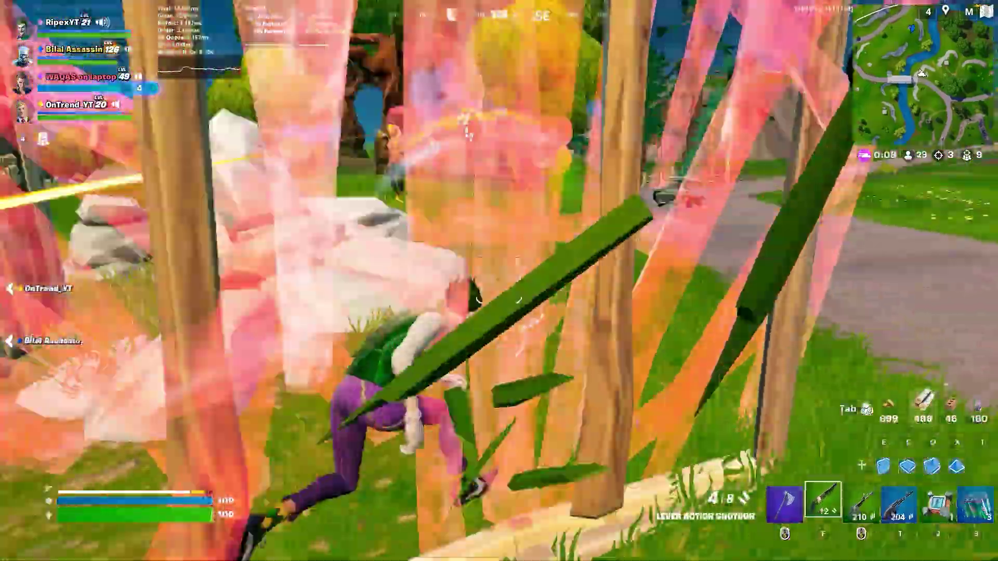
click(499, 280)
click(499, 281)
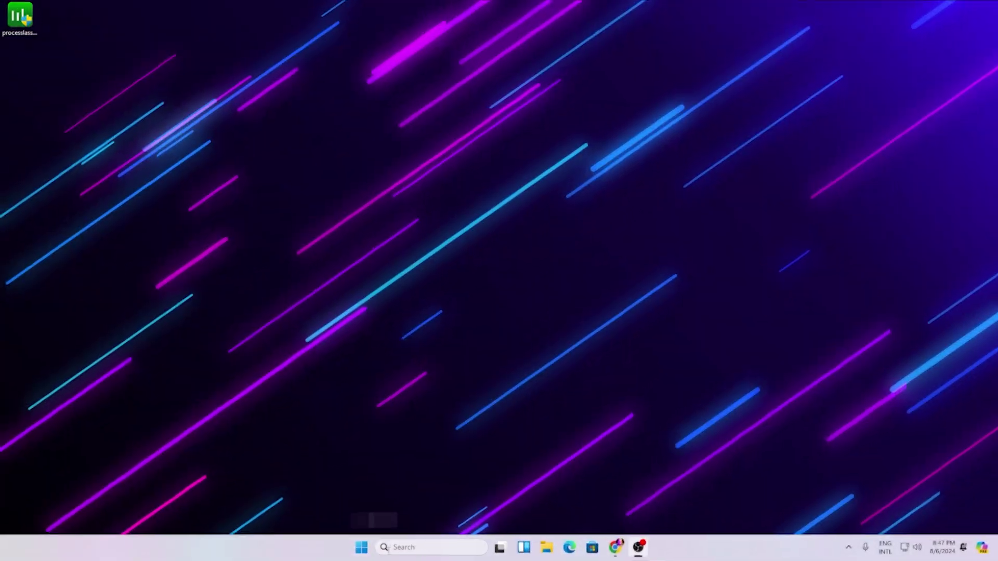
Search Windows for "epic" and launch the Epic Games Launcher
click(418, 552)
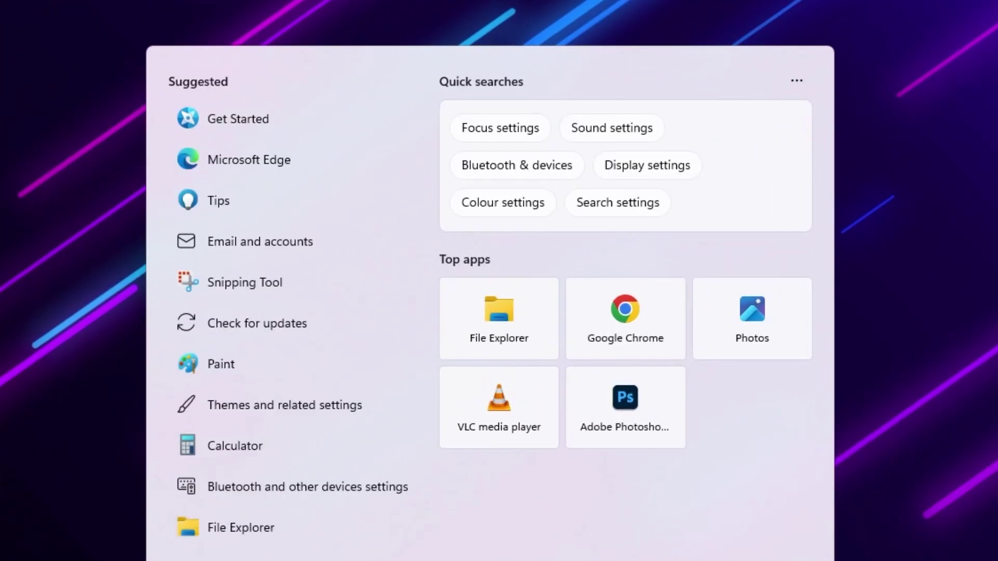
text(epic)
key(Return)
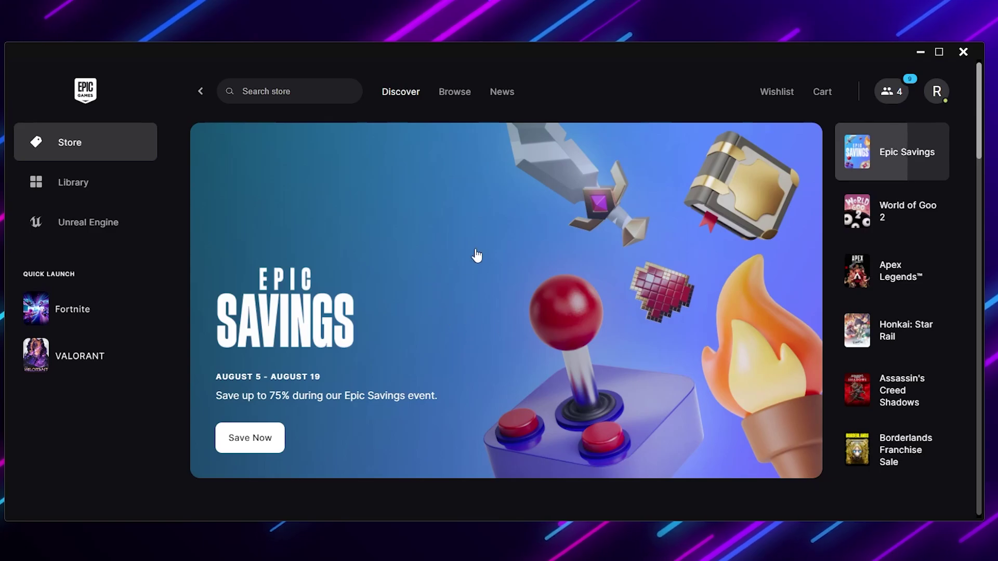
Open the launcher's settings and expand the Fortnite options under Manage Games
click(940, 95)
click(749, 327)
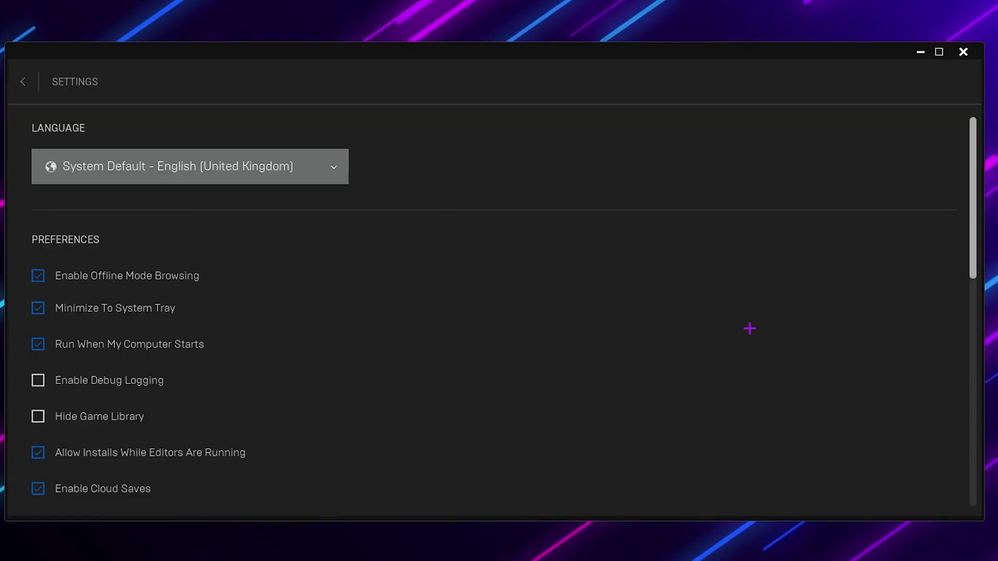
scroll(65, 385, down, 15)
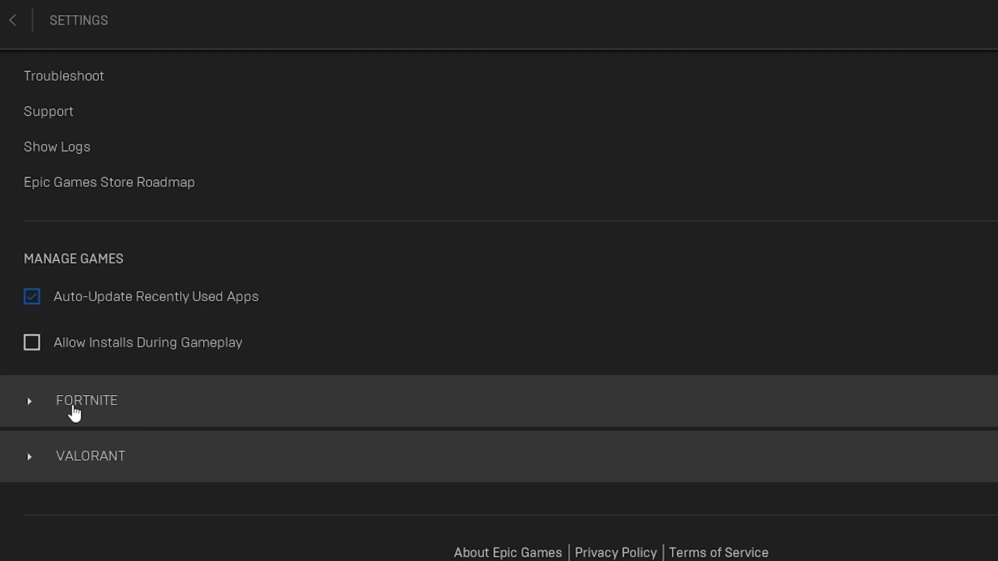
click(31, 403)
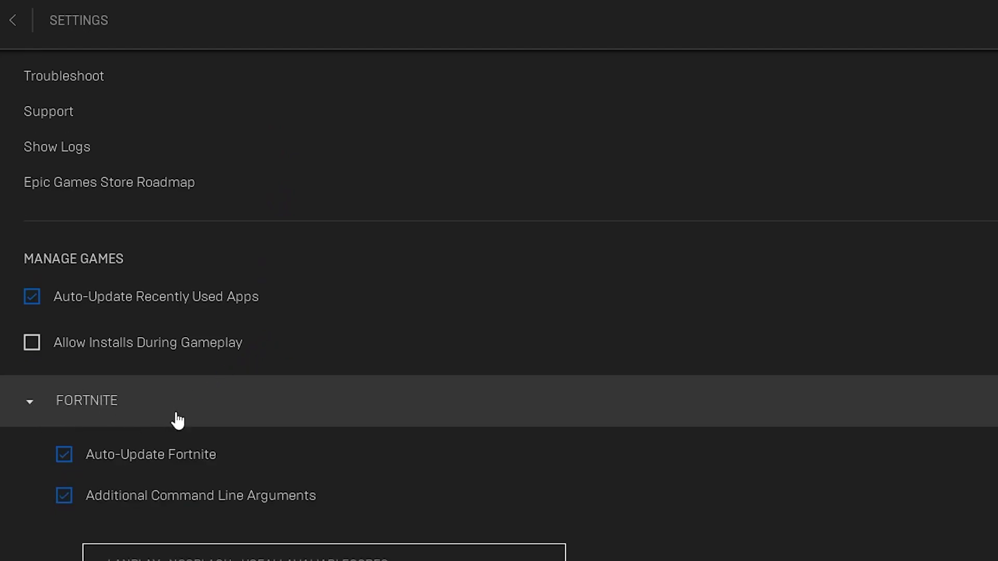
scroll(144, 436, down, 1)
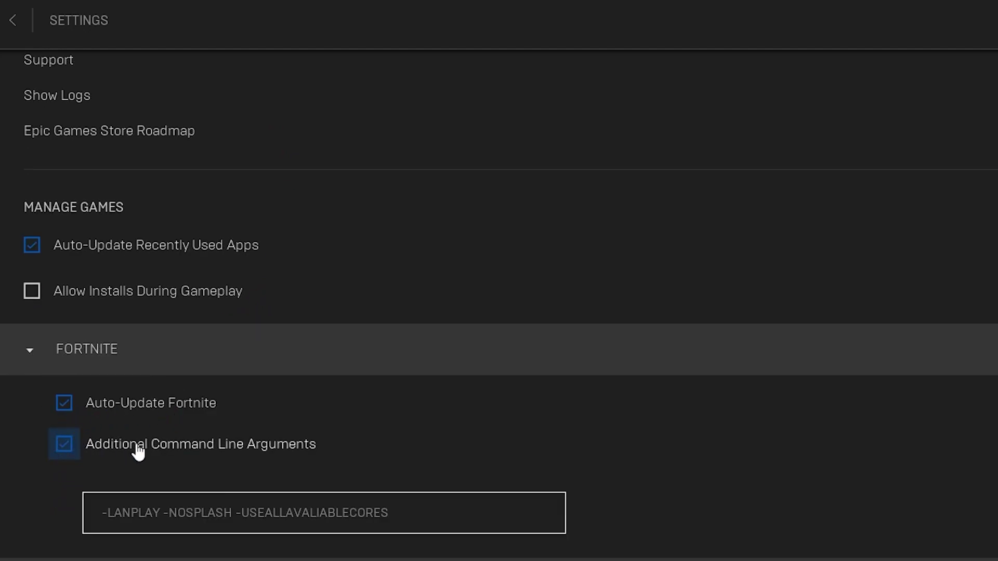
Set Fortnite's additional command line arguments to "-LANPLAY -NOFORCEFEEDBACK -NOSOUND -NOSPLASH -NOTEXTURESTREAMING -USEALLAVAILABLECORES" and collapse its section
click(184, 512)
drag(165, 514, 387, 494)
text(NOFORCEFEEDBACK -NOSOUND -NOSPLASH -NOTEXTURESTREAMING -USEALLAVAILABLECORES)
key(Home)
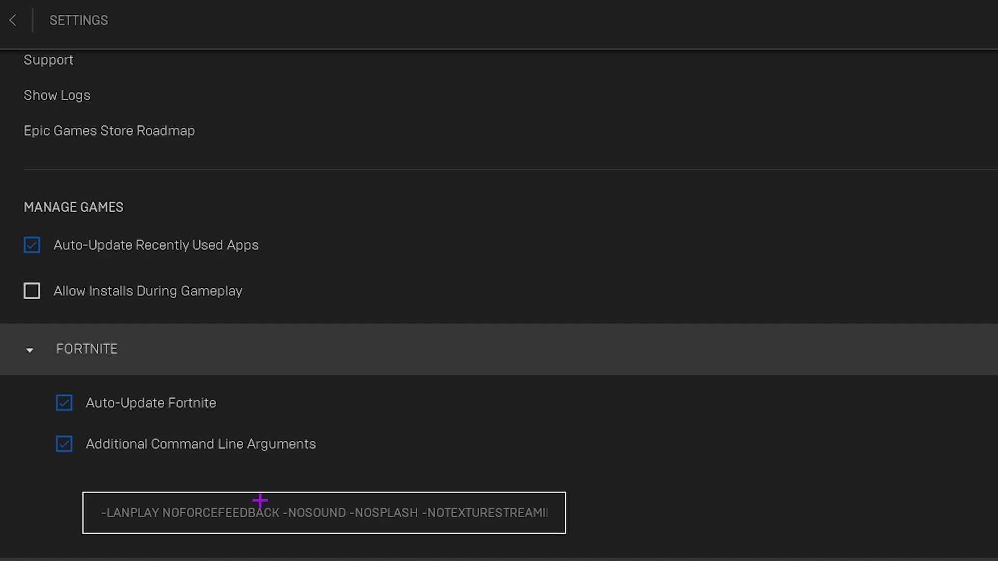
text(-)
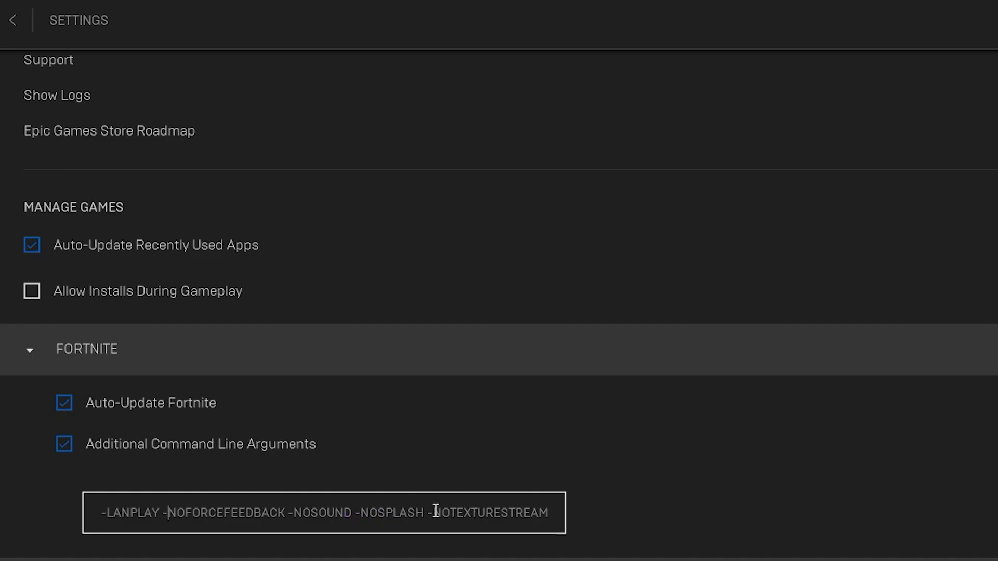
text(ING -)
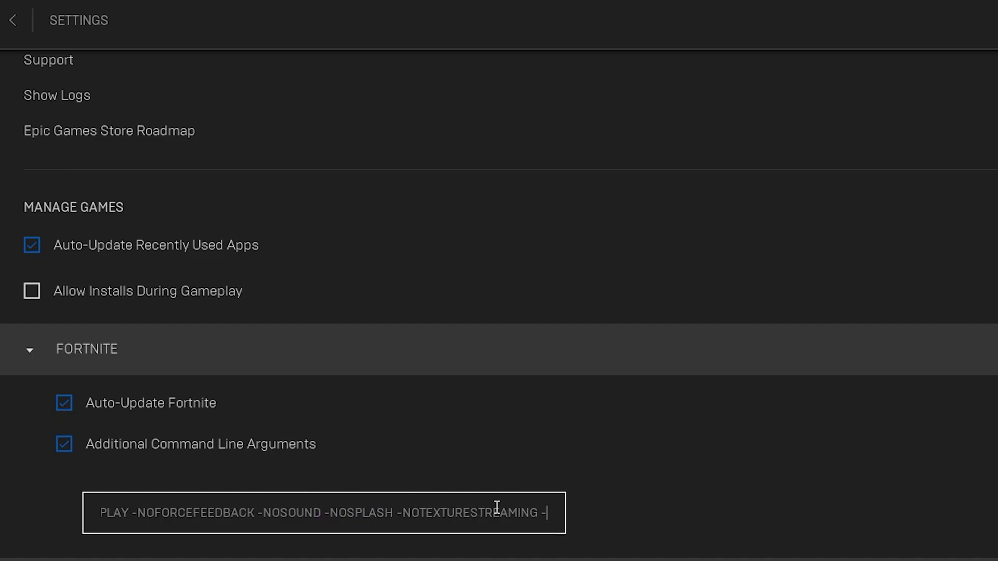
text(USEALLAVAILABLECORES)
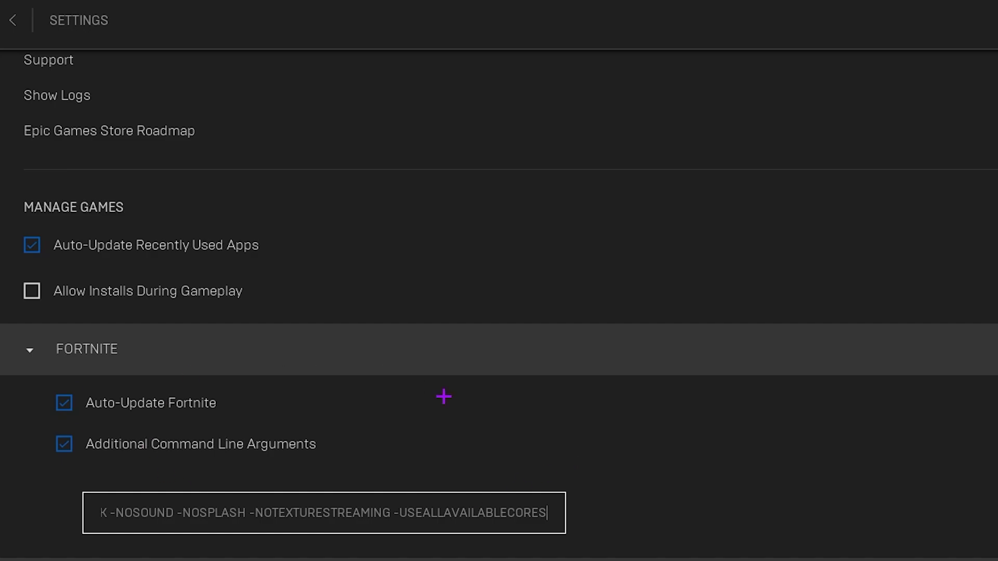
click(30, 357)
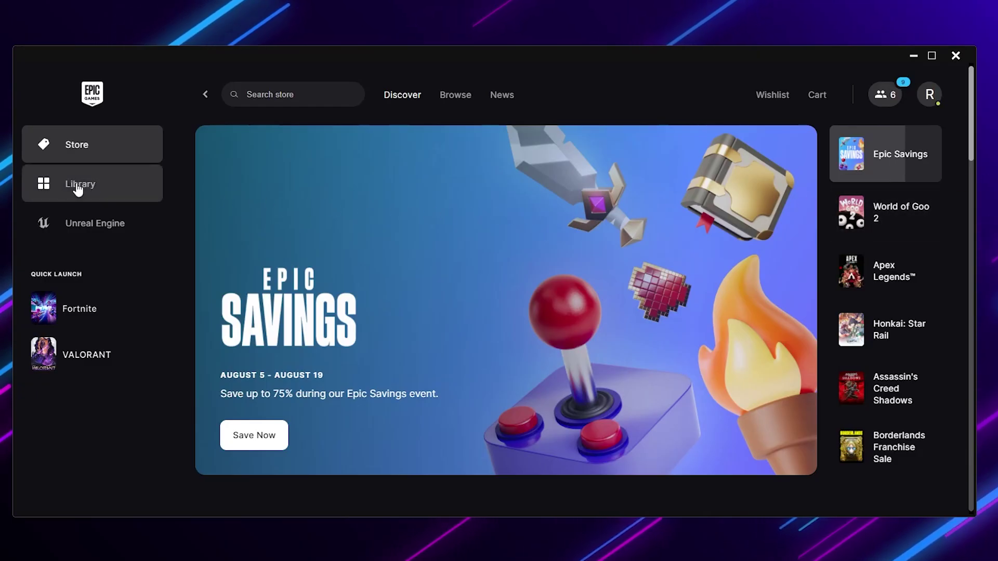
Open Fortnite's installation options from the library, check the optional components and languages, and apply the existing selection
click(96, 192)
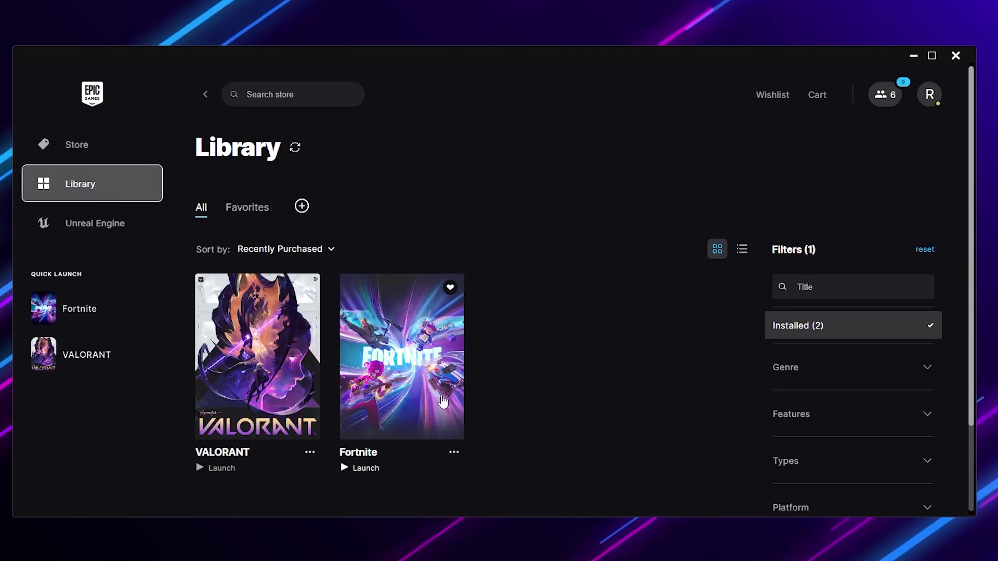
scroll(453, 358, down, 2)
click(454, 345)
click(472, 200)
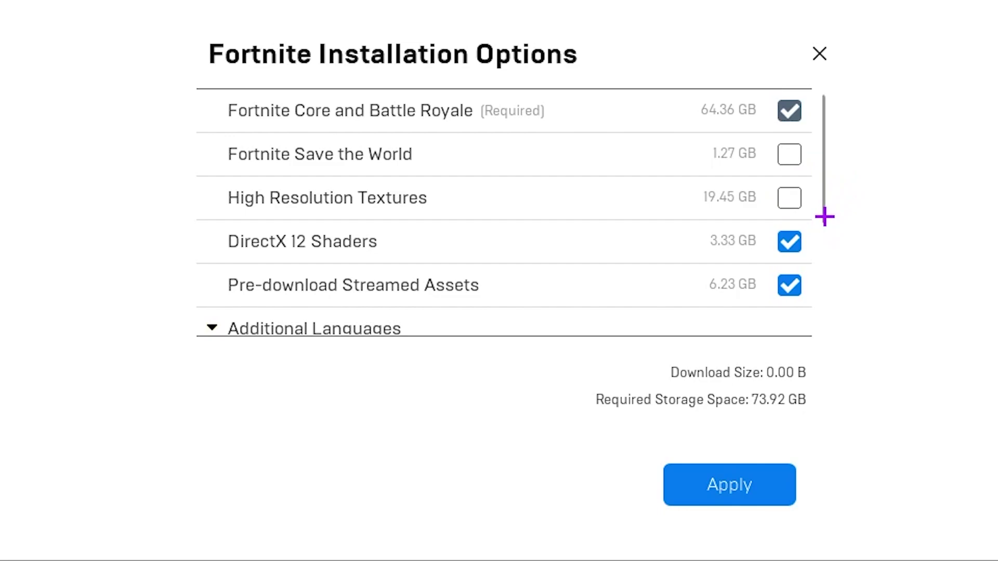
scroll(808, 202, down, 3)
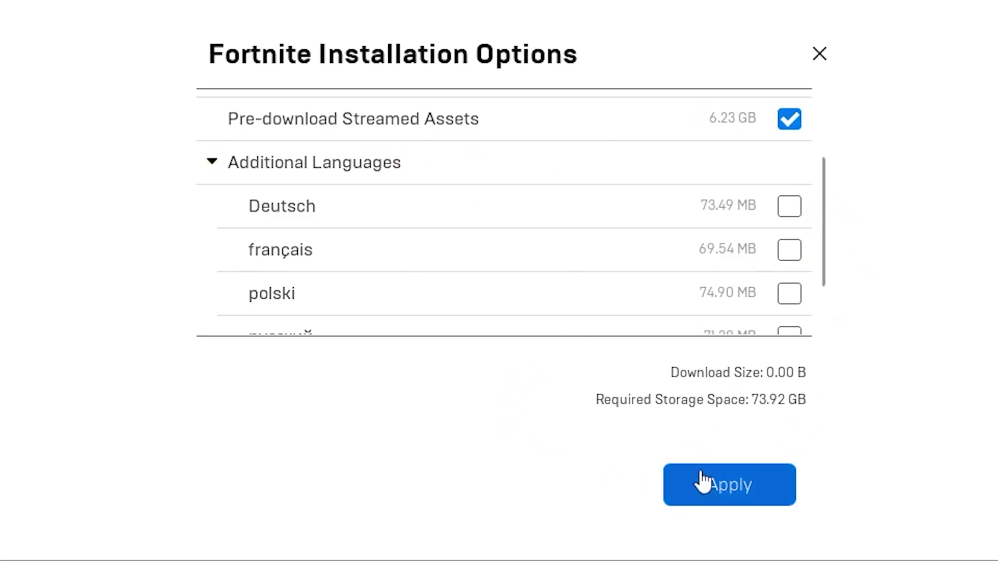
click(717, 484)
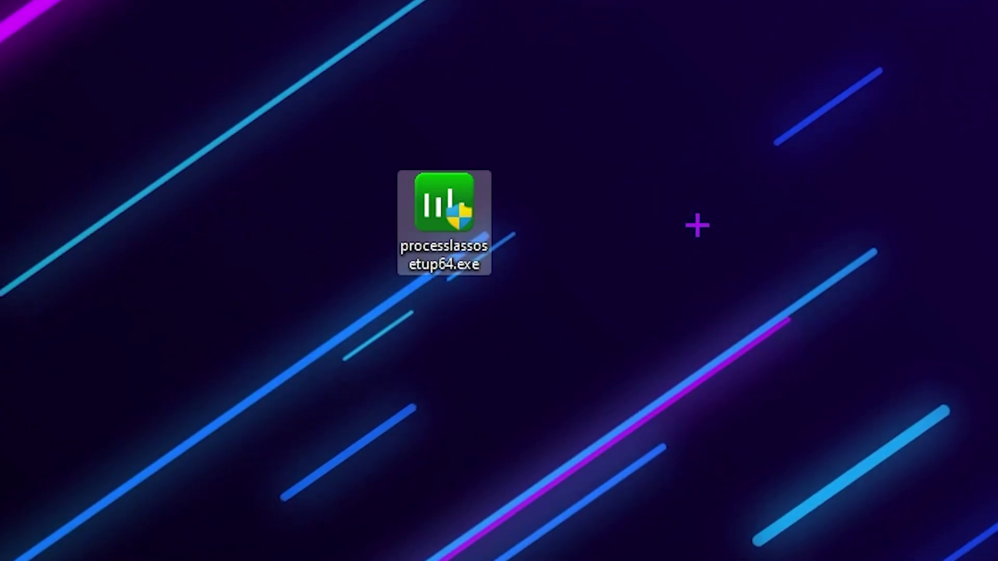
Run processlassosetup64.exe from the desktop, accept the licence agreement, and install Process Lasso in C:\Program Files\Process Lasso
double_click(459, 237)
click(650, 372)
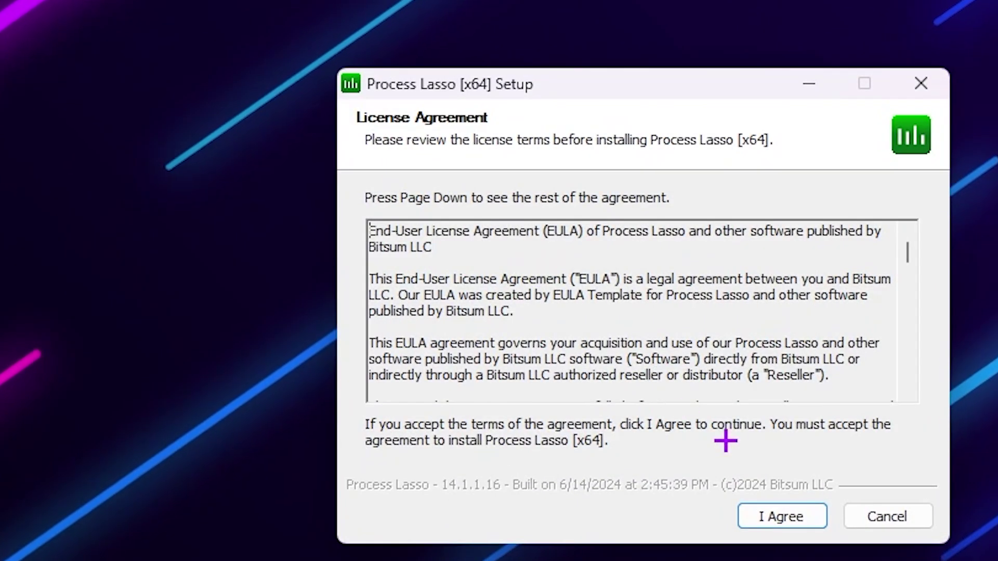
click(771, 516)
click(777, 520)
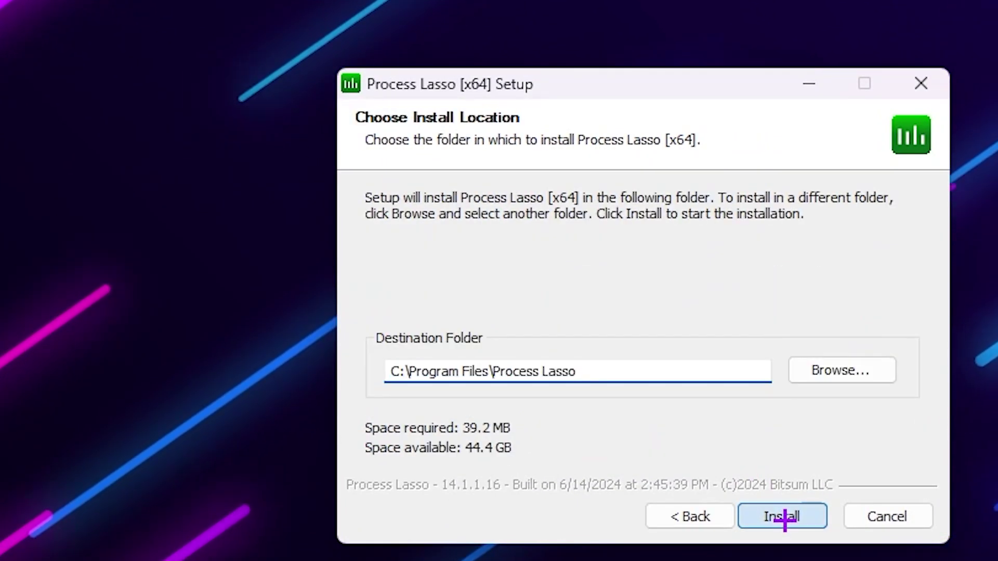
click(785, 517)
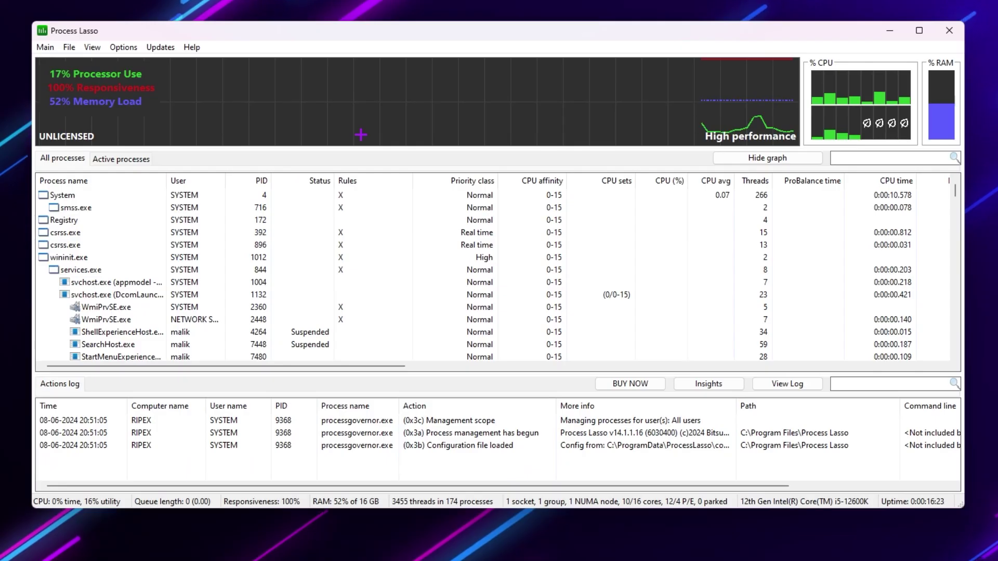
Set Process Lasso's active power profile to High performance
click(46, 47)
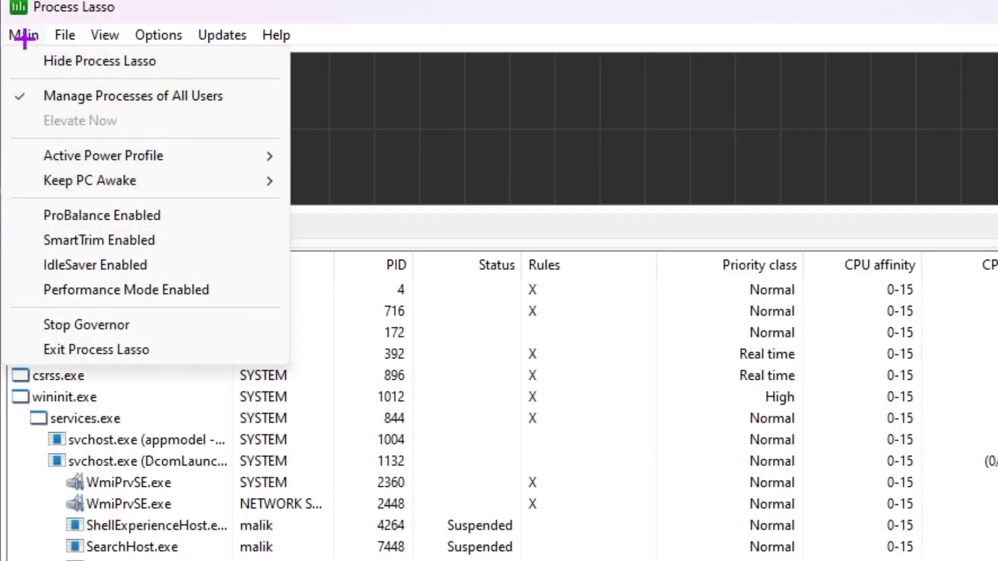
mouse_move(50, 157)
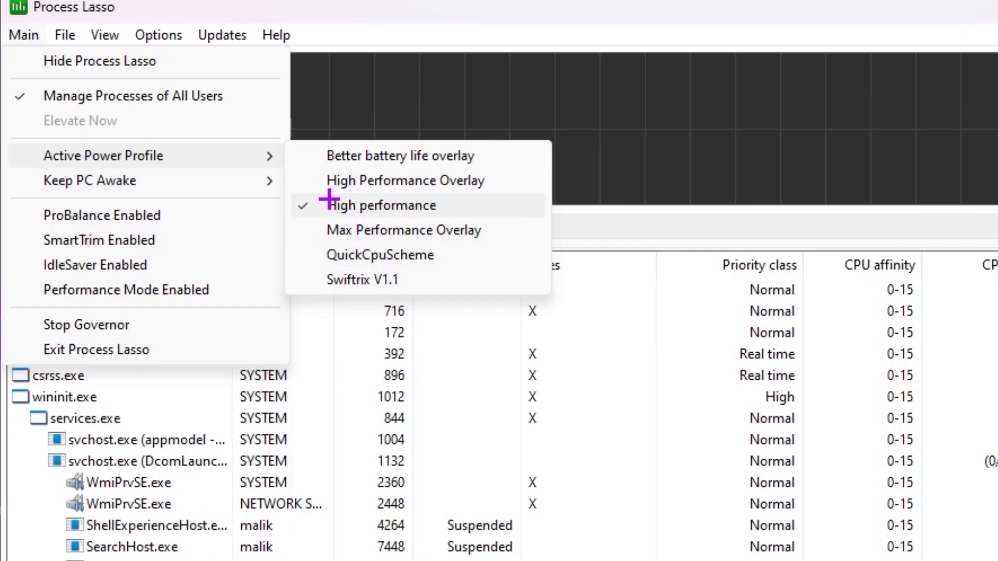
click(413, 205)
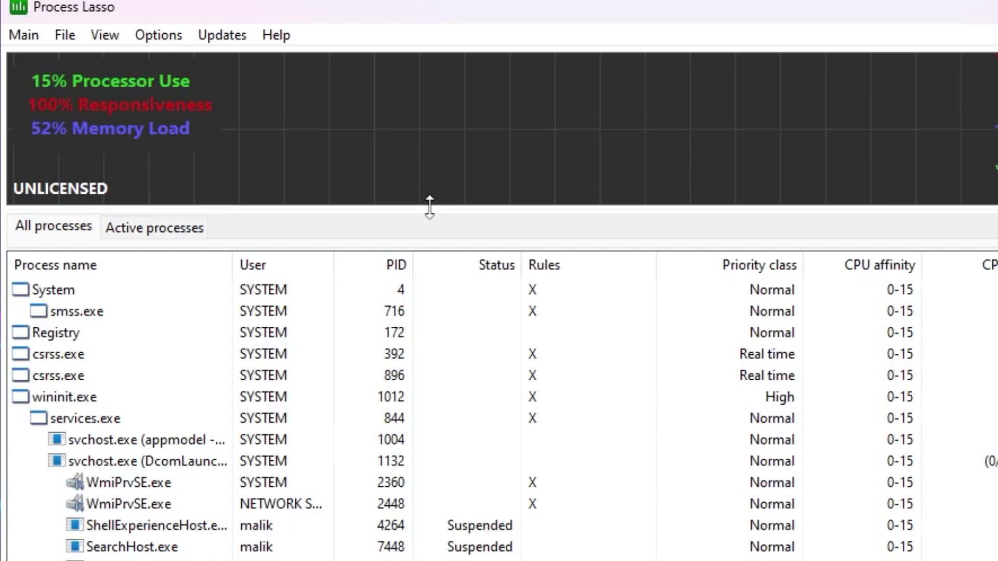
Enable Performance Mode in Process Lasso and check that the option is ticked
click(19, 42)
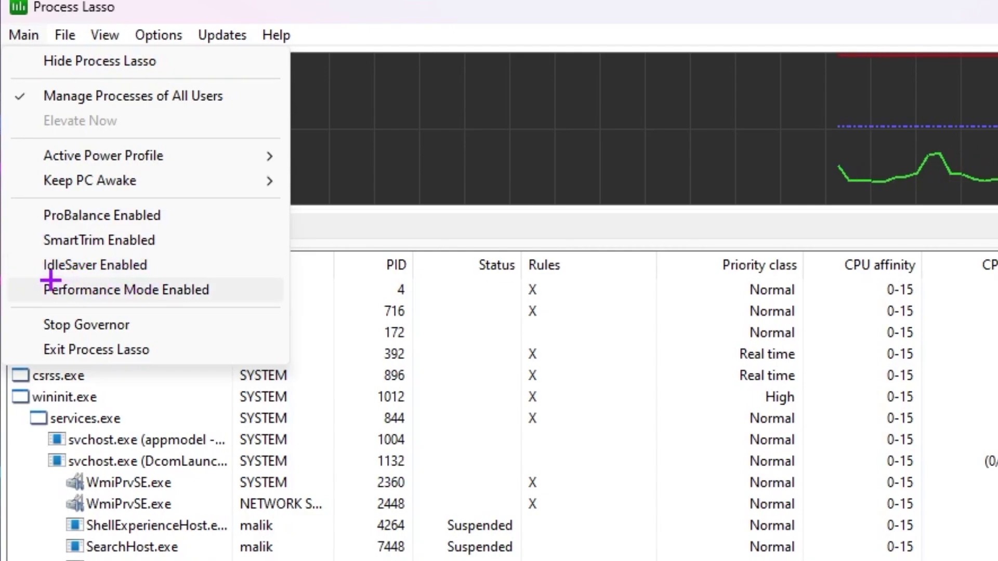
click(30, 294)
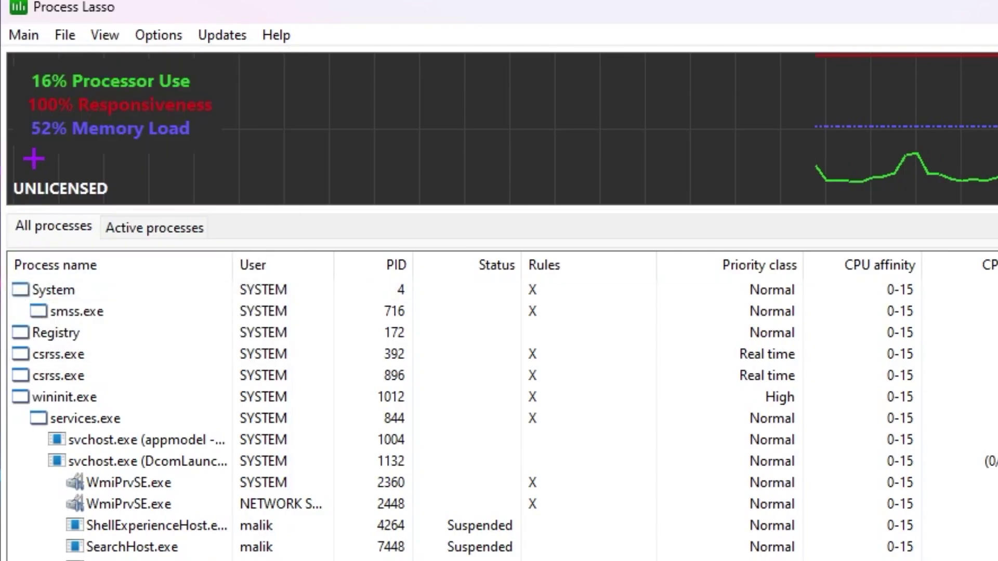
click(22, 35)
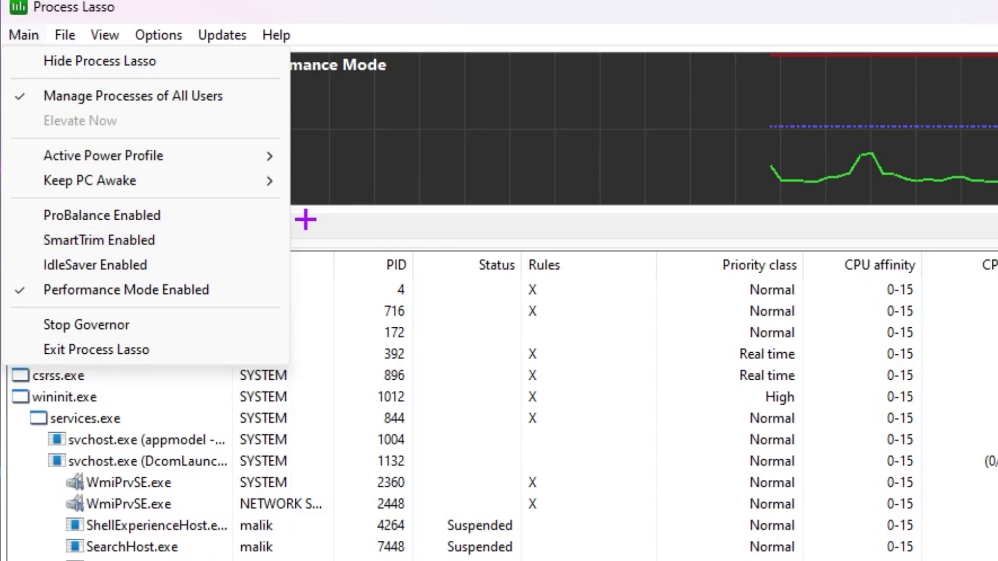
click(340, 235)
Show only the active processes and set the Epic Games Launcher process's CPU priority to always High
click(161, 233)
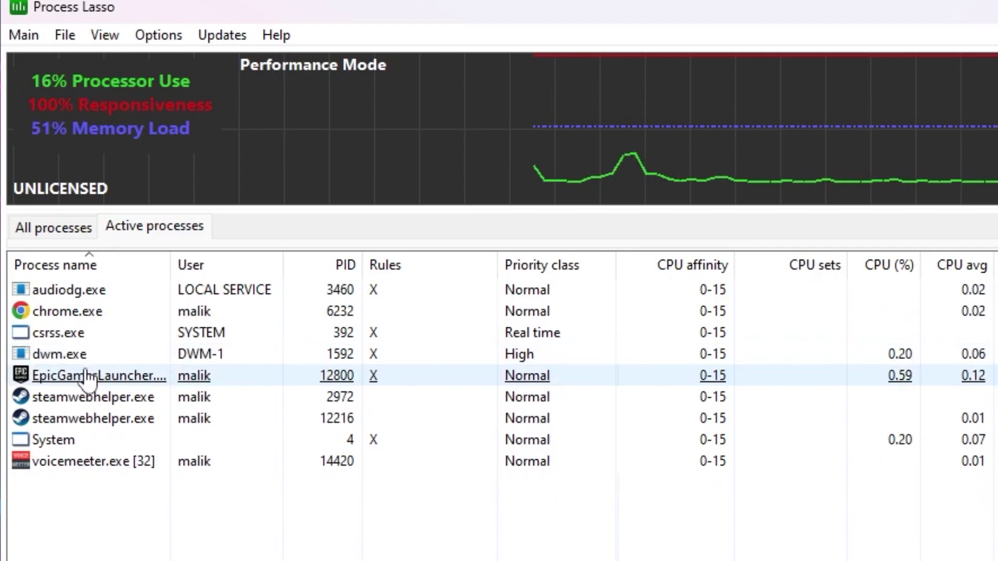
right_click(88, 376)
mouse_move(180, 367)
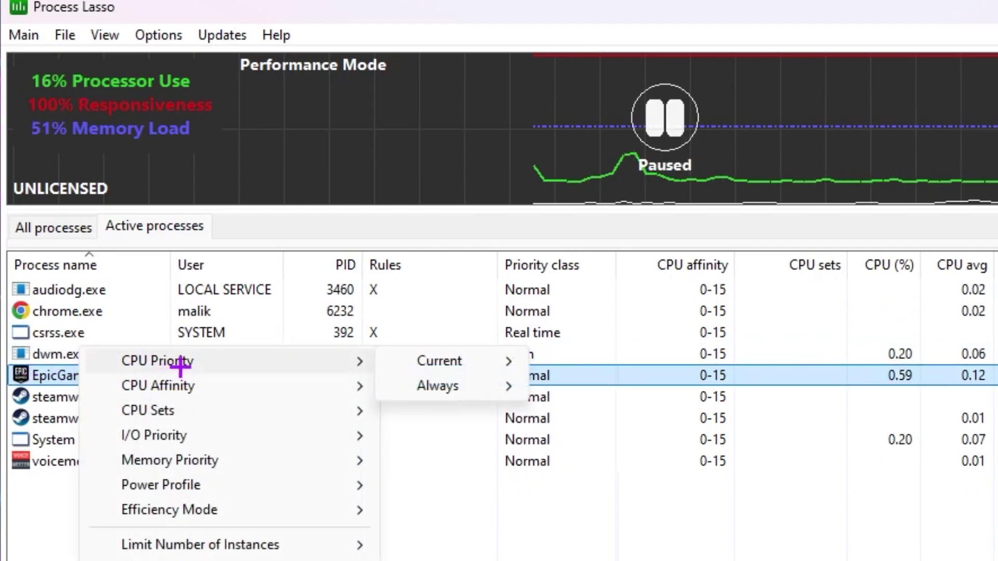
mouse_move(463, 386)
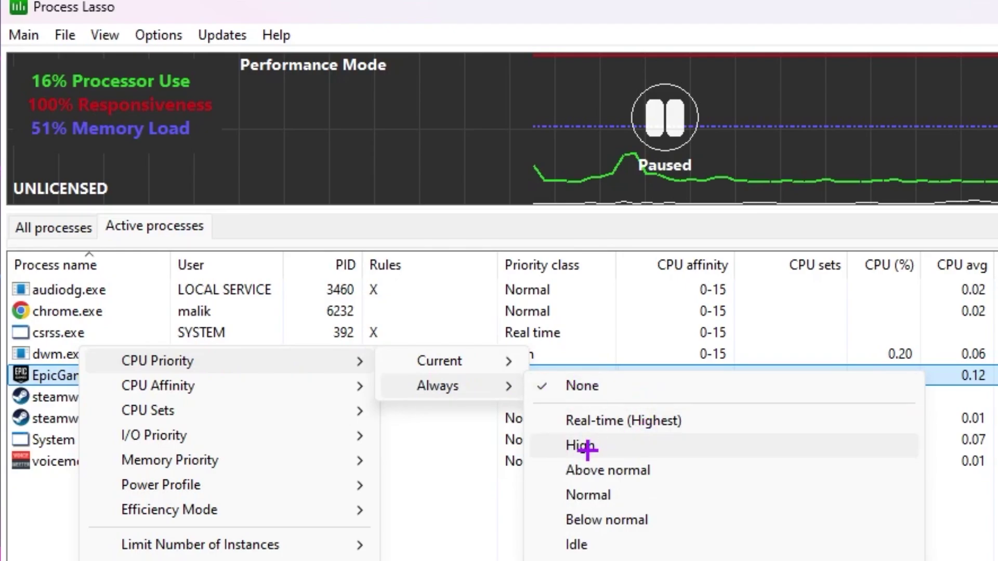
click(617, 450)
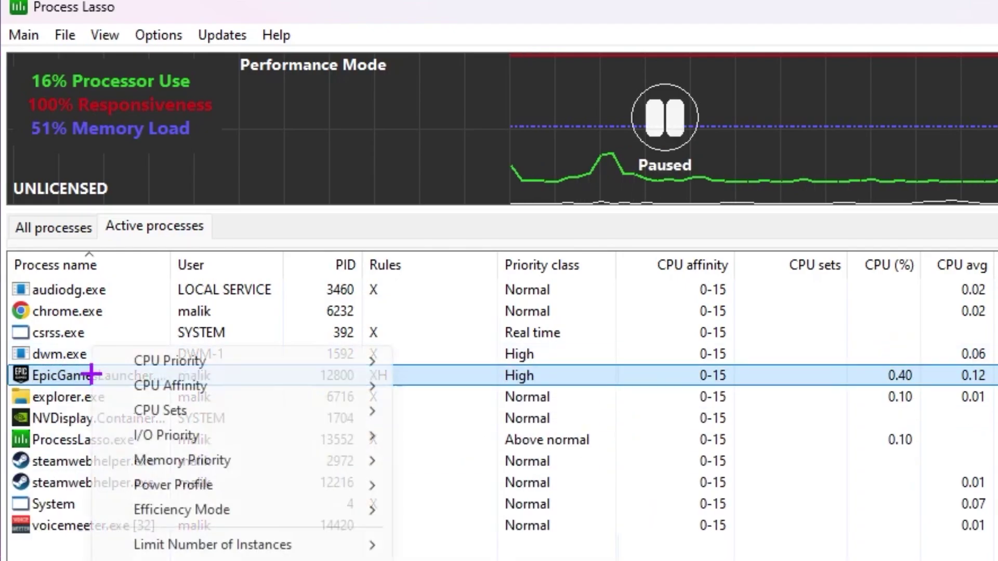
Set the Epic Games Launcher process's I/O priority to always High
mouse_move(224, 389)
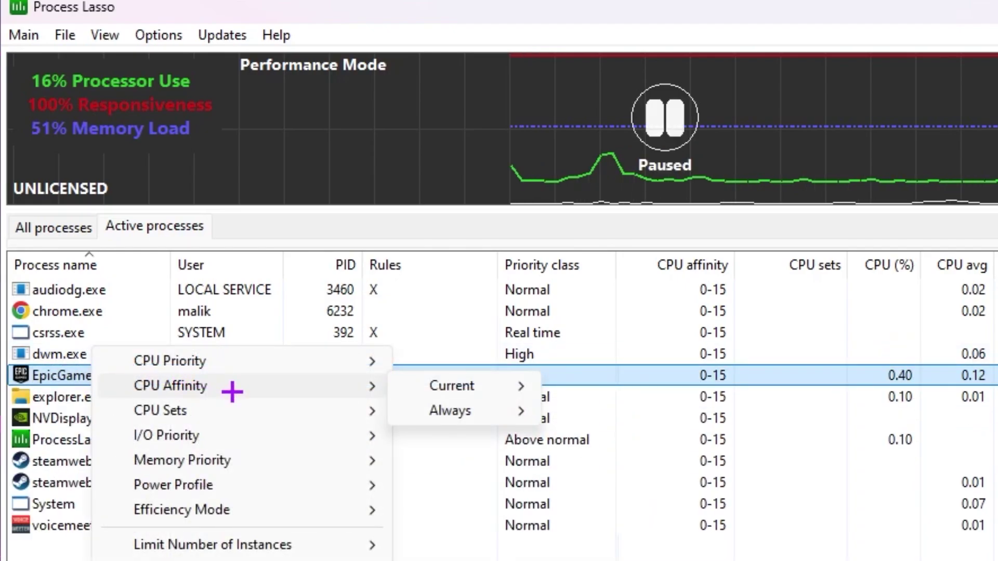
mouse_move(488, 406)
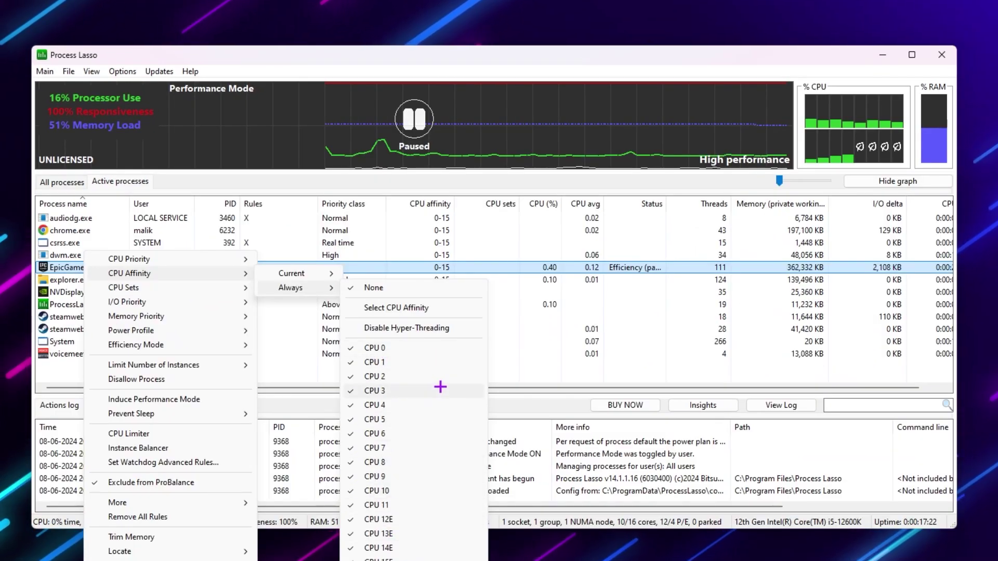
mouse_move(132, 302)
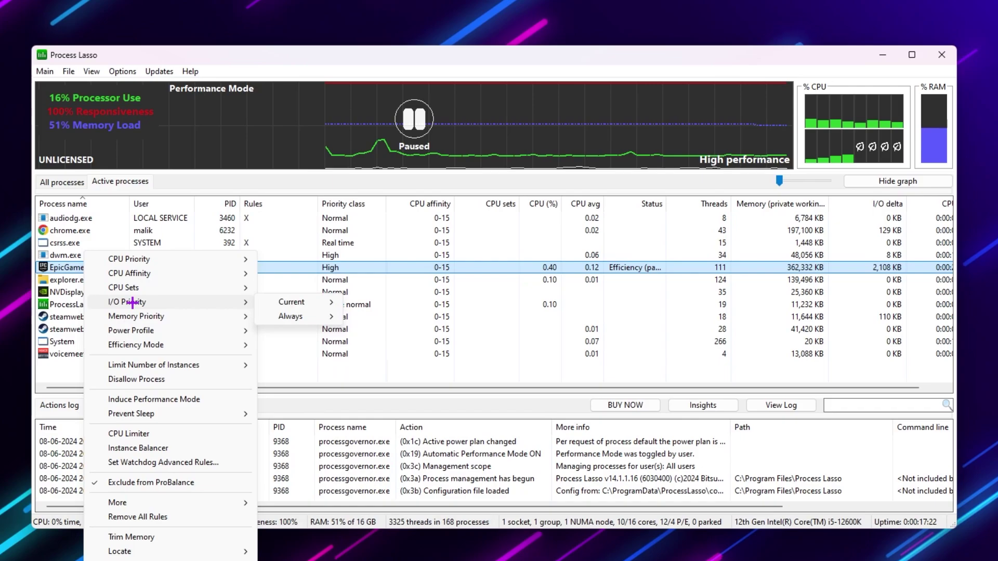
mouse_move(316, 304)
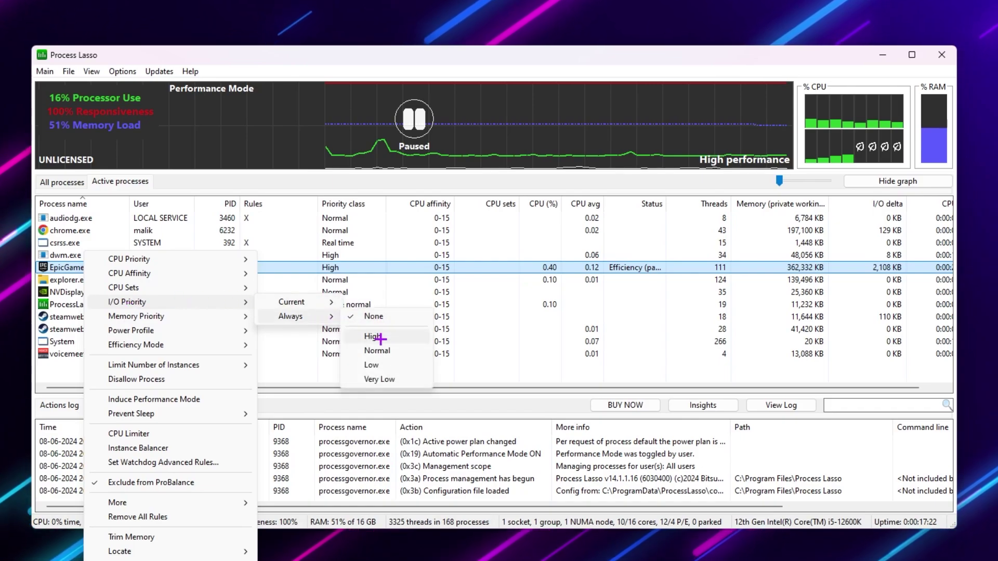
click(377, 337)
Set the Epic Games Launcher process's memory priority to always Normal and its power profile to High performance
right_click(91, 270)
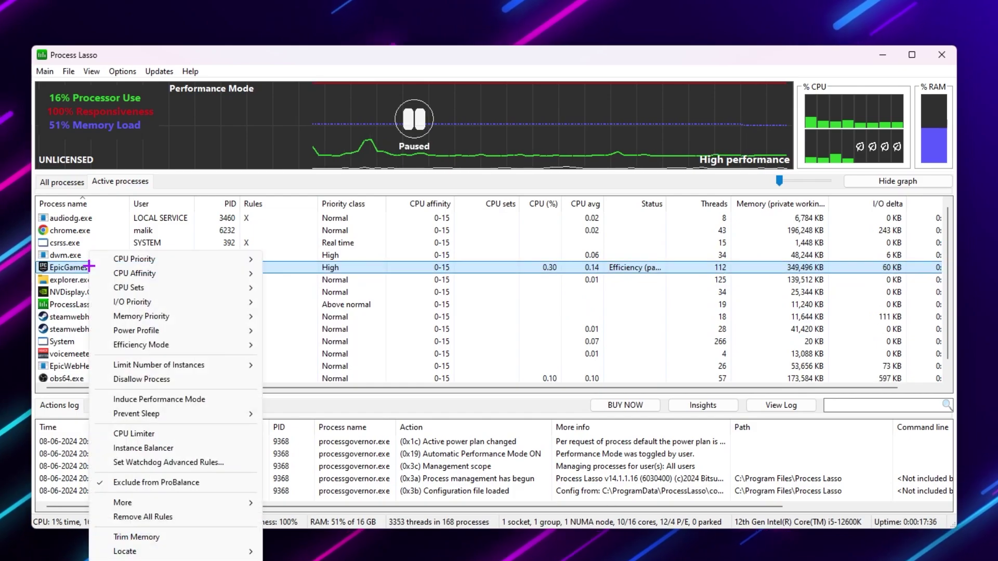
mouse_move(222, 322)
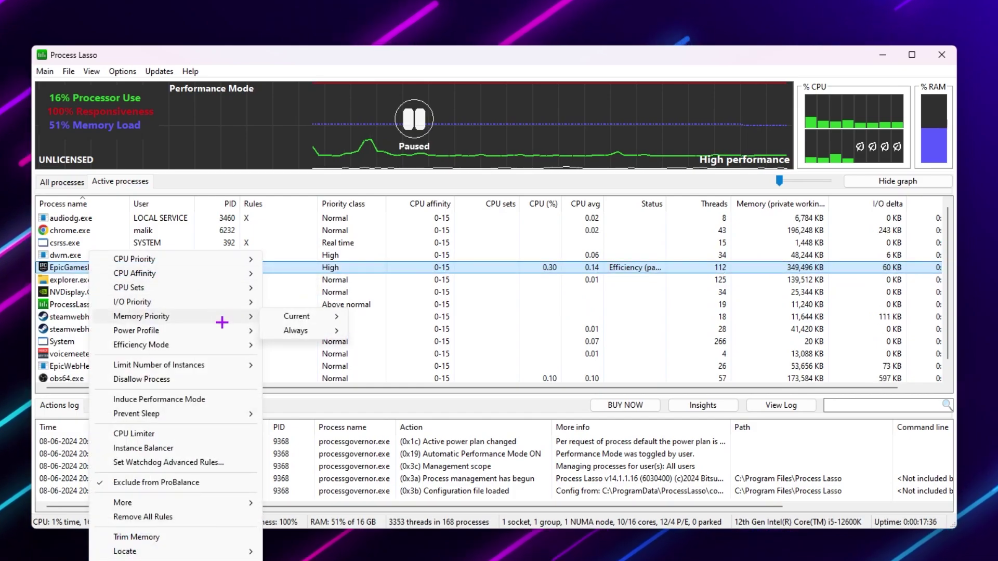
mouse_move(320, 331)
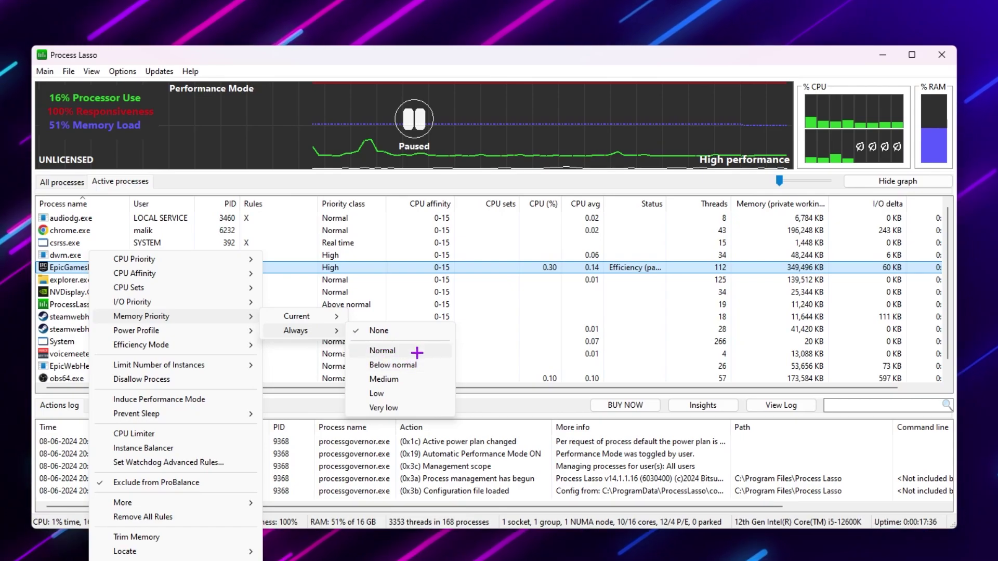
click(380, 351)
right_click(68, 267)
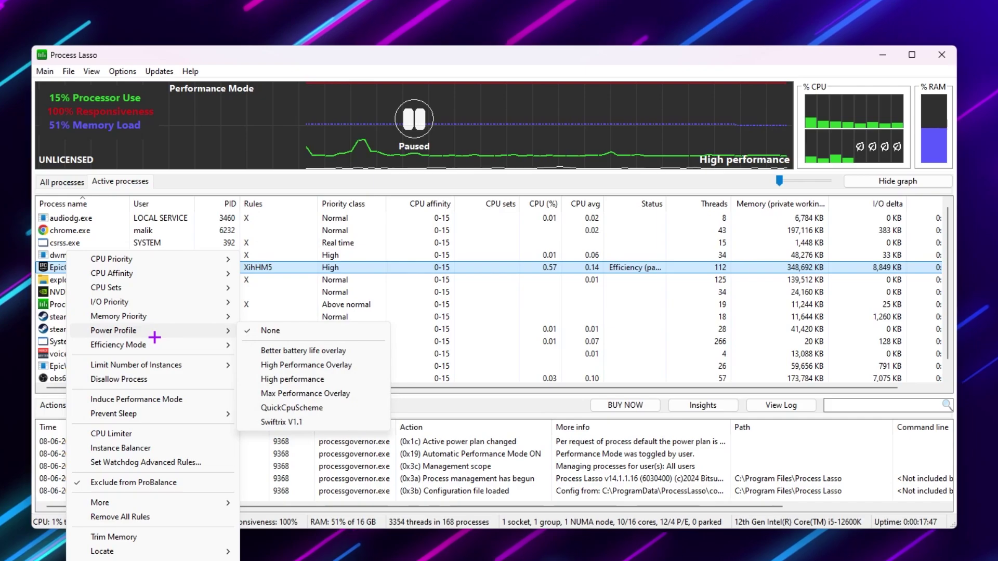
click(330, 379)
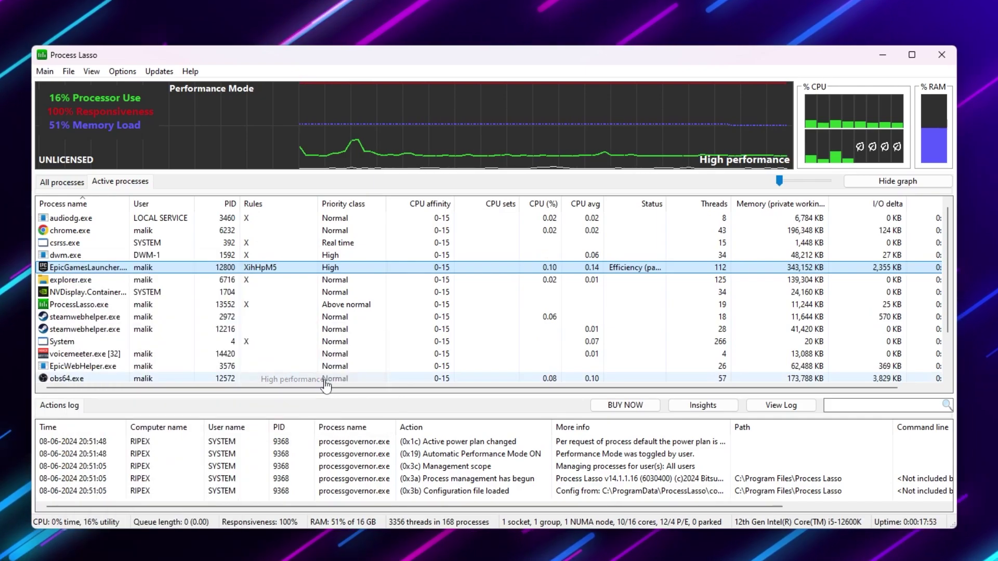
Review the Epic Games Launcher process's CPU affinity, Hard Throttle and power profile options, and show the hidden system tray icons
right_click(78, 268)
mouse_move(175, 297)
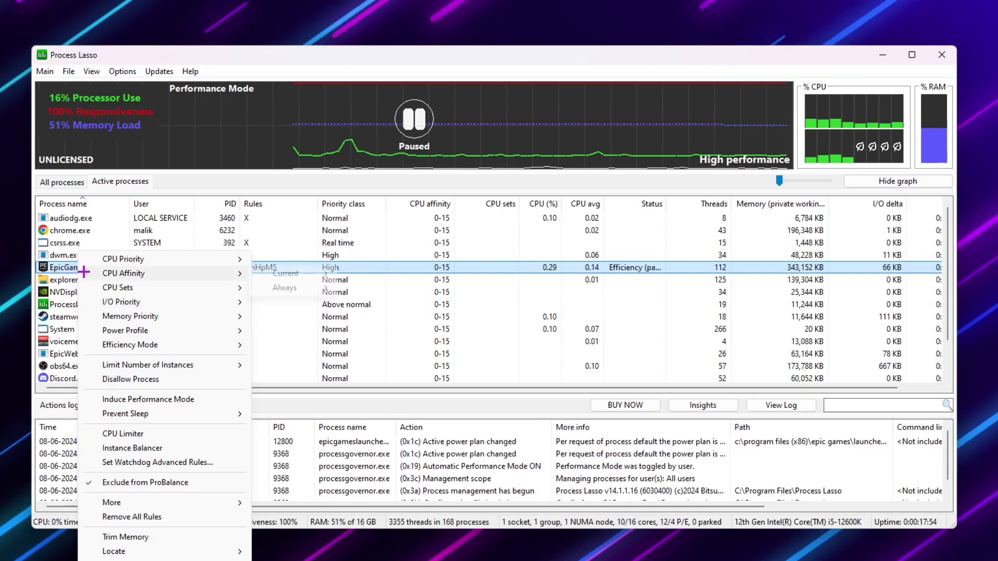
mouse_move(134, 275)
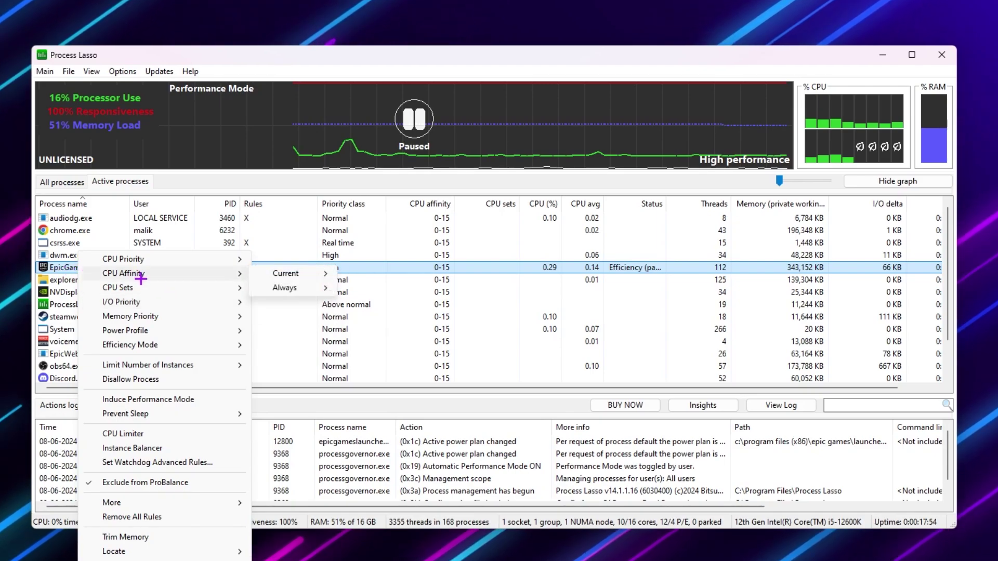
mouse_move(131, 507)
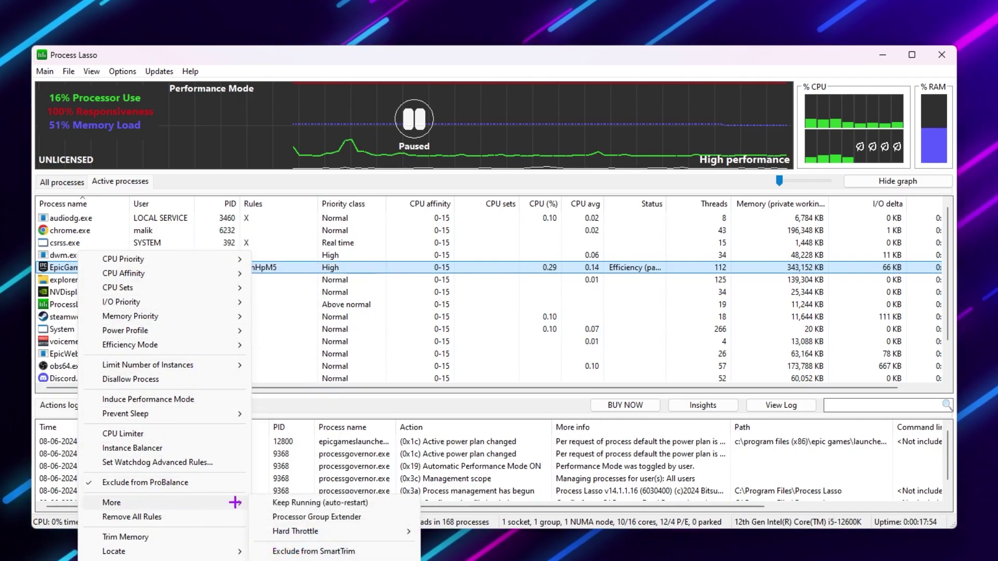
mouse_move(323, 532)
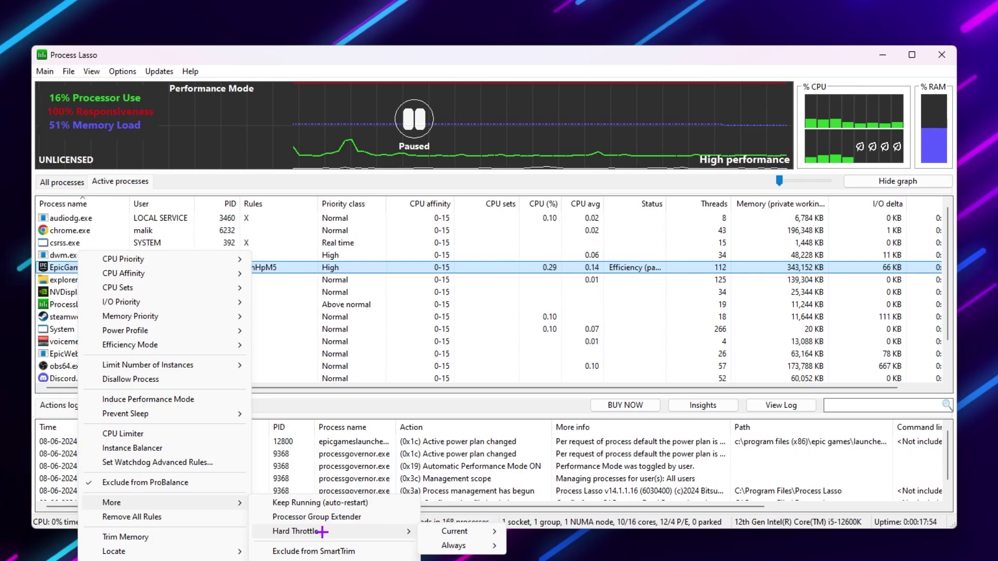
mouse_move(467, 549)
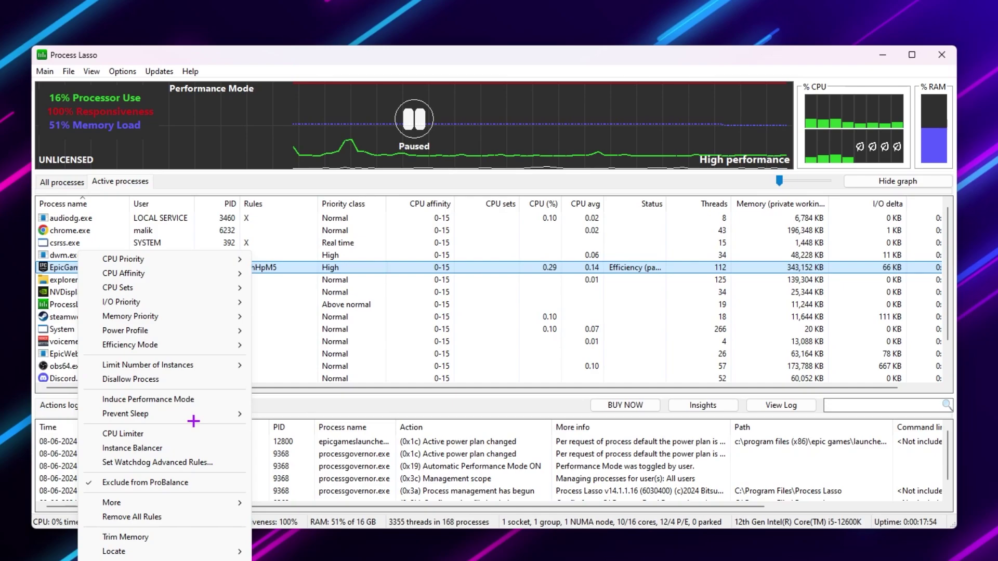
mouse_move(151, 340)
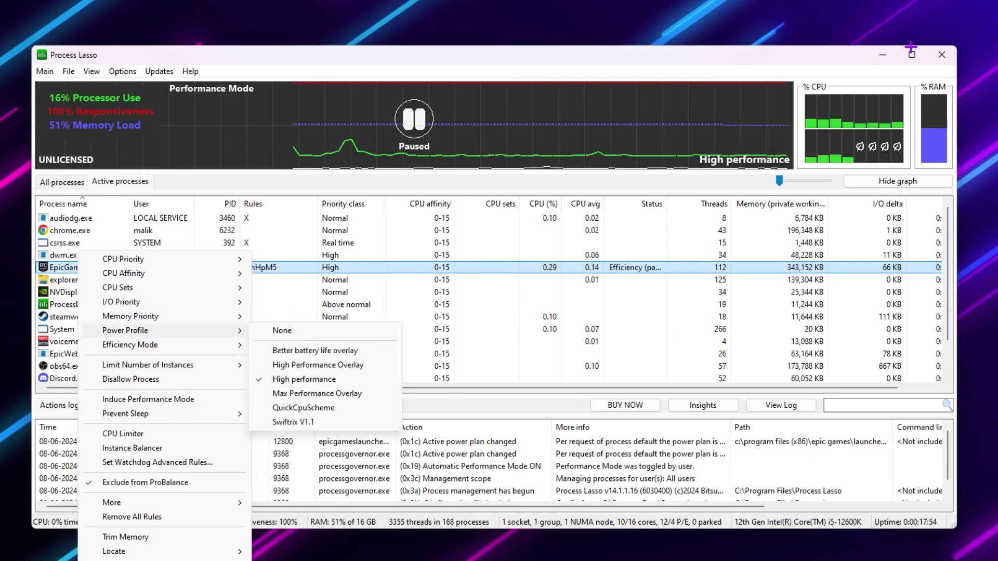
key(Escape)
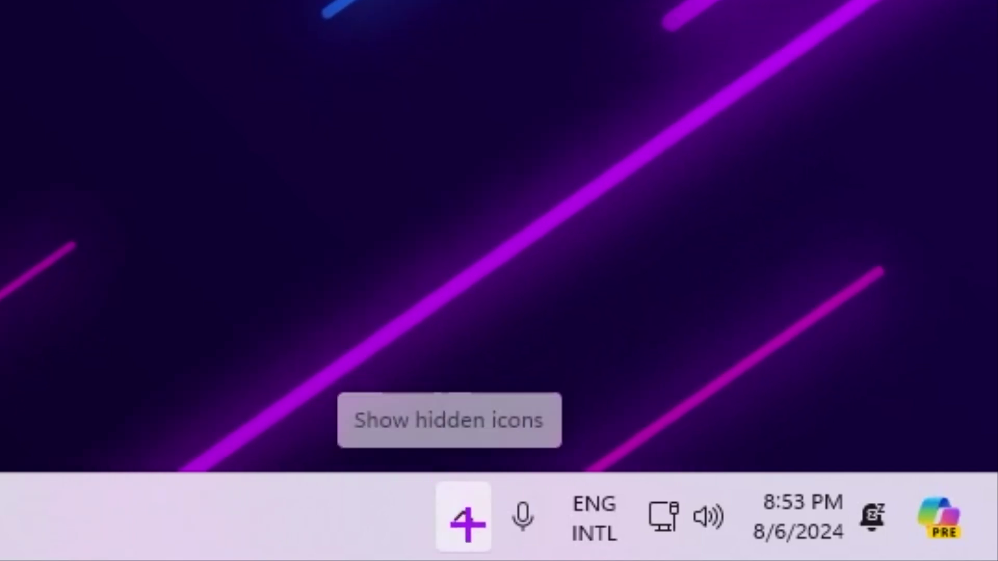
click(463, 518)
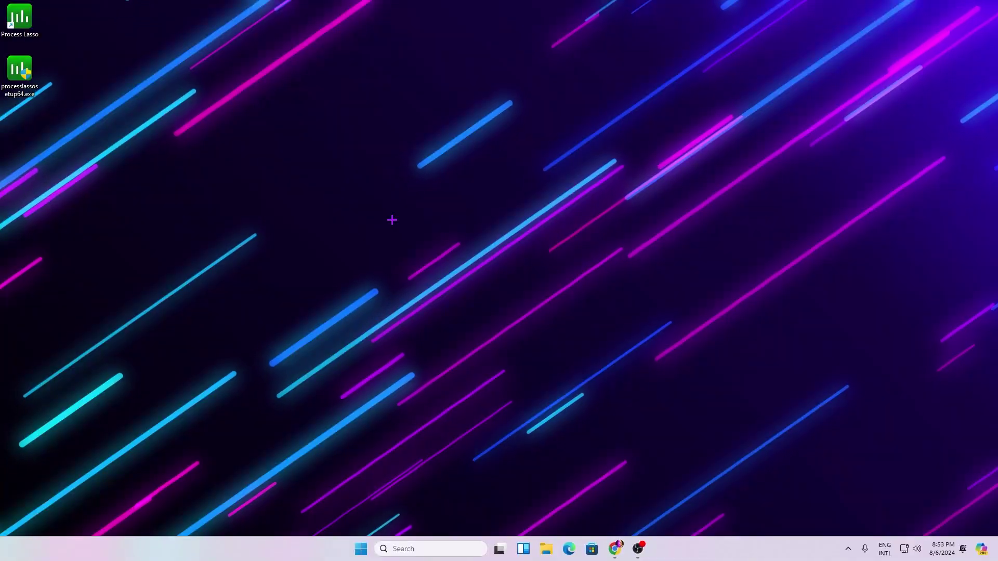
Open the local application data folder by running %localappdata%
key(super+r)
drag(116, 420, 463, 205)
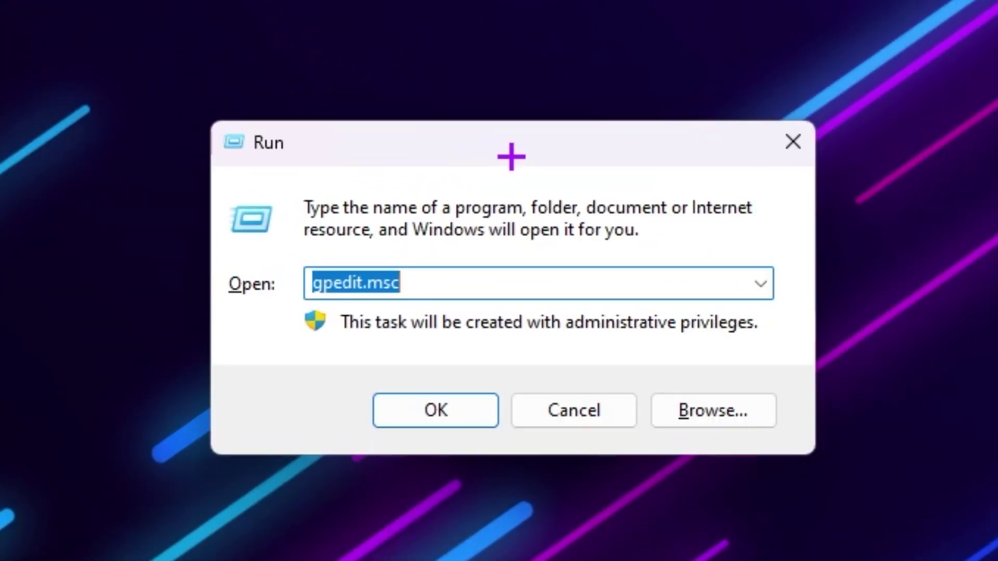
text(%localappdata%)
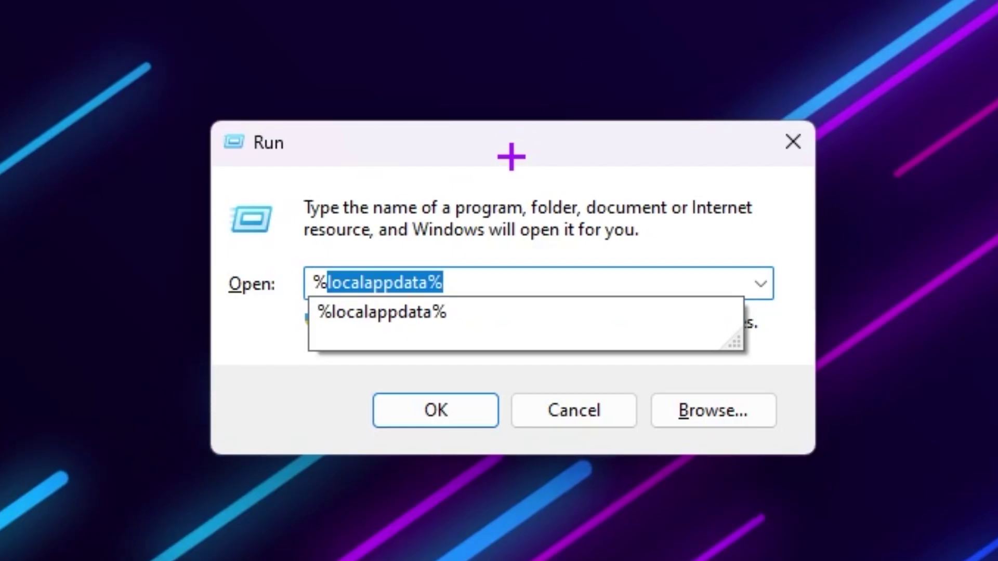
key(Down)
key(Return)
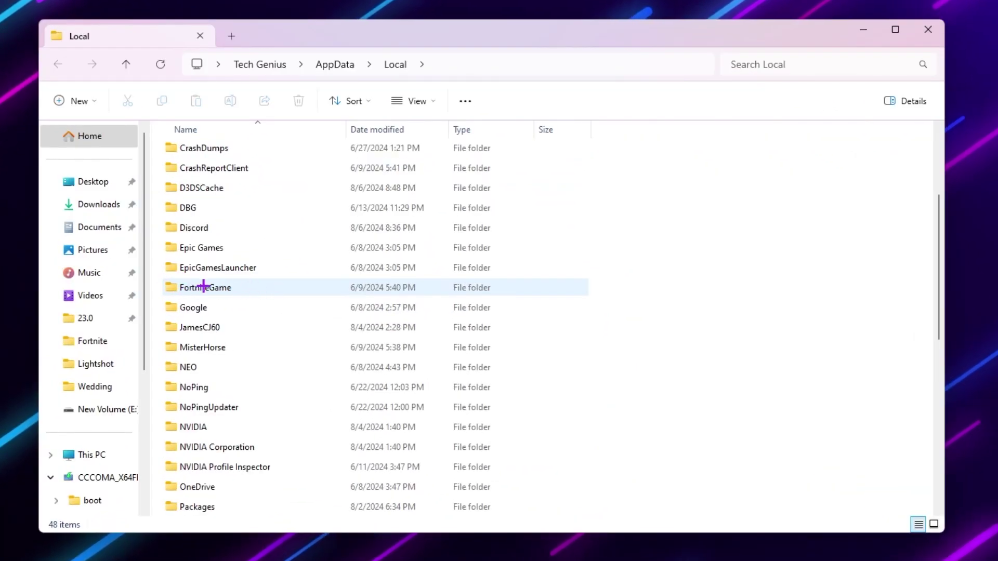
Go to the FortniteGame\Saved\Config\WindowsClient folder inside the local application data folder
double_click(229, 285)
double_click(231, 152)
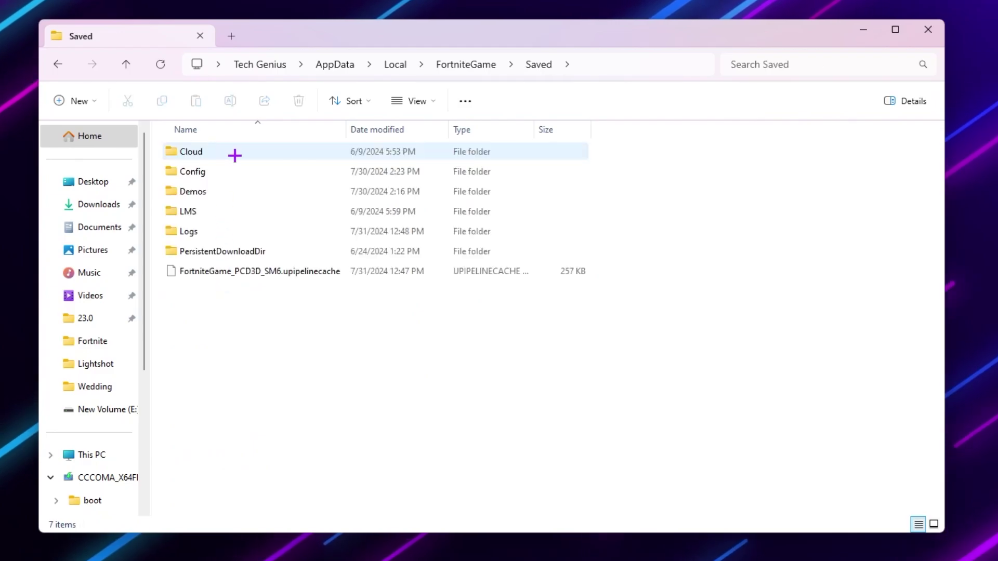
double_click(201, 173)
double_click(229, 171)
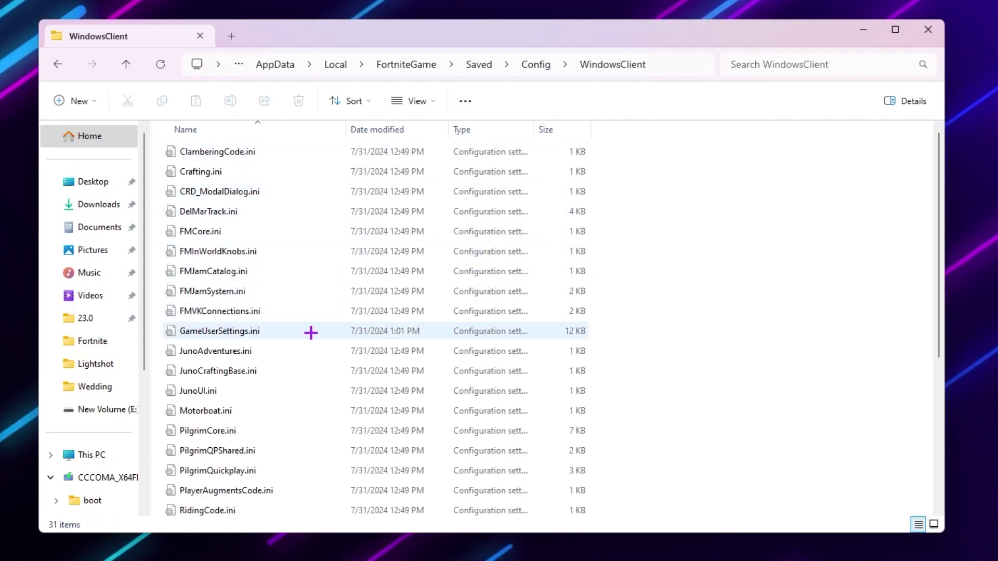
Open the GameUserSettings.ini file from the WindowsClient folder in Notepad
right_click(225, 333)
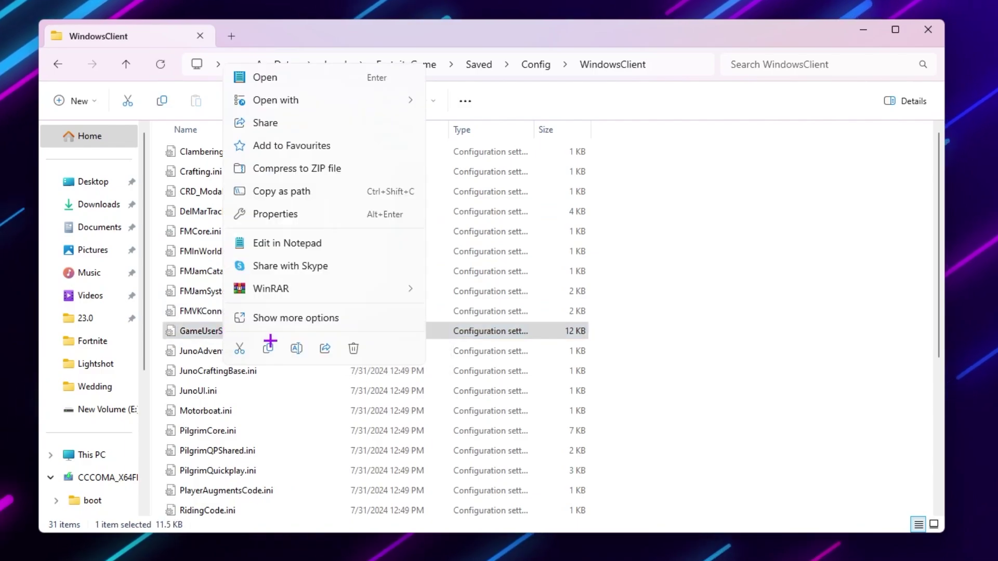
click(251, 319)
click(276, 8)
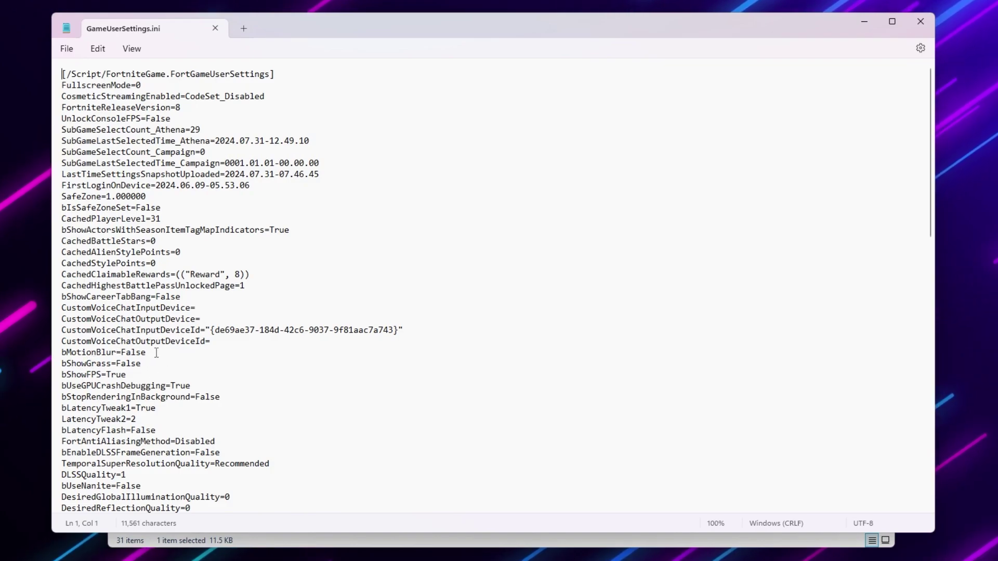
Examine the graphics, latency, resolution and rendering entries in GameUserSettings.ini down to the ScalabilityGroups section
scroll(156, 353, down, 3)
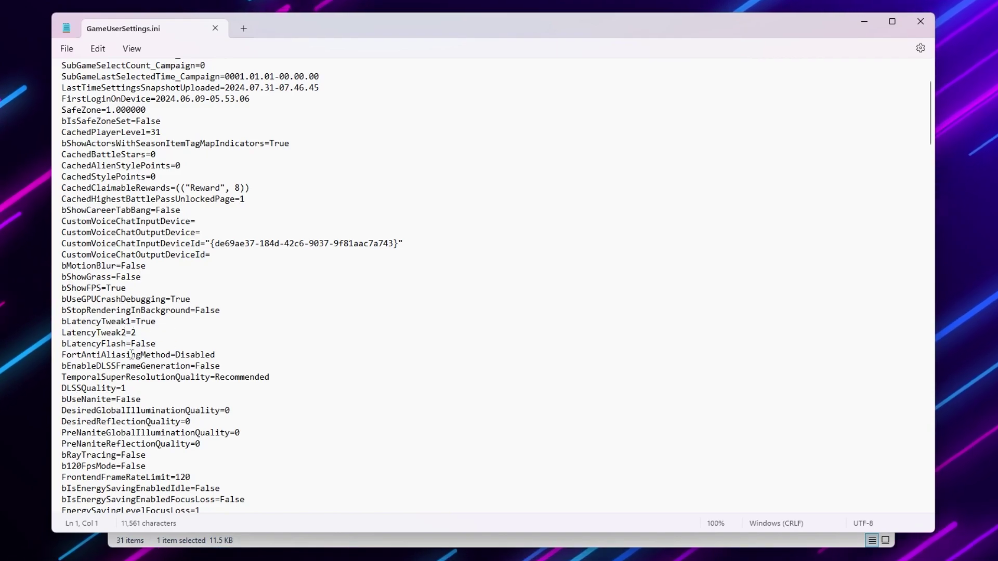
scroll(194, 328, down, 2)
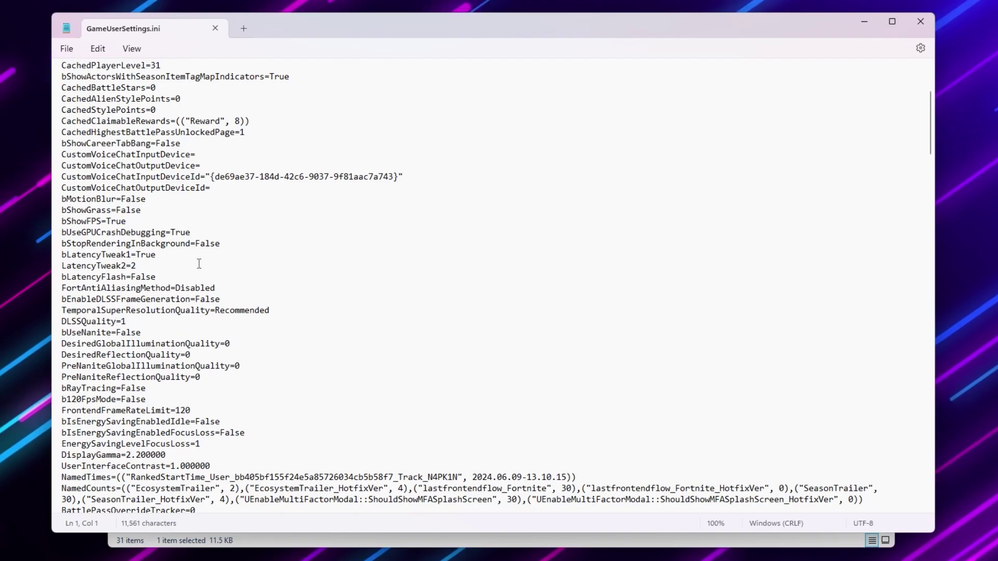
scroll(197, 264, down, 3)
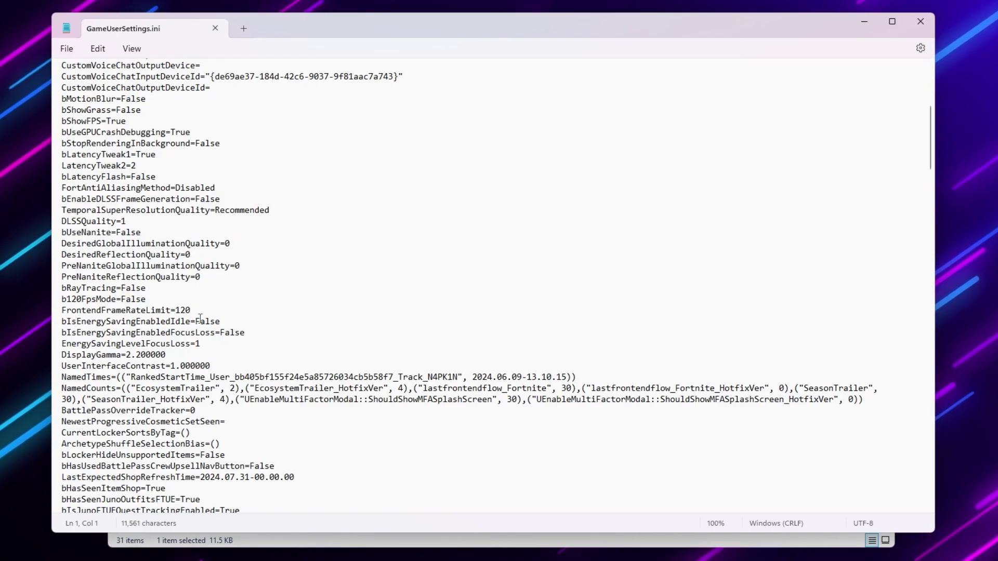
scroll(202, 311, down, 5)
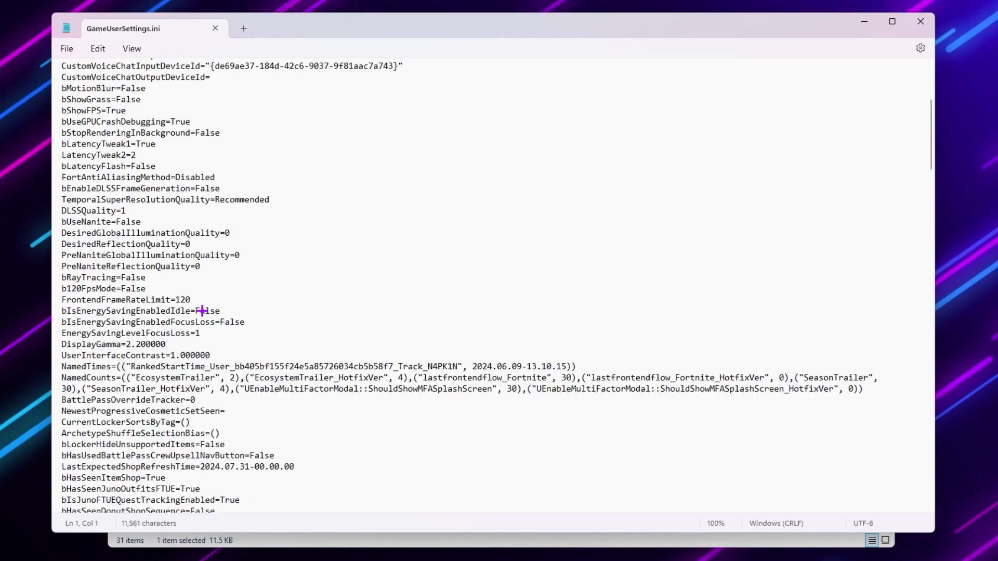
scroll(265, 311, down, 20)
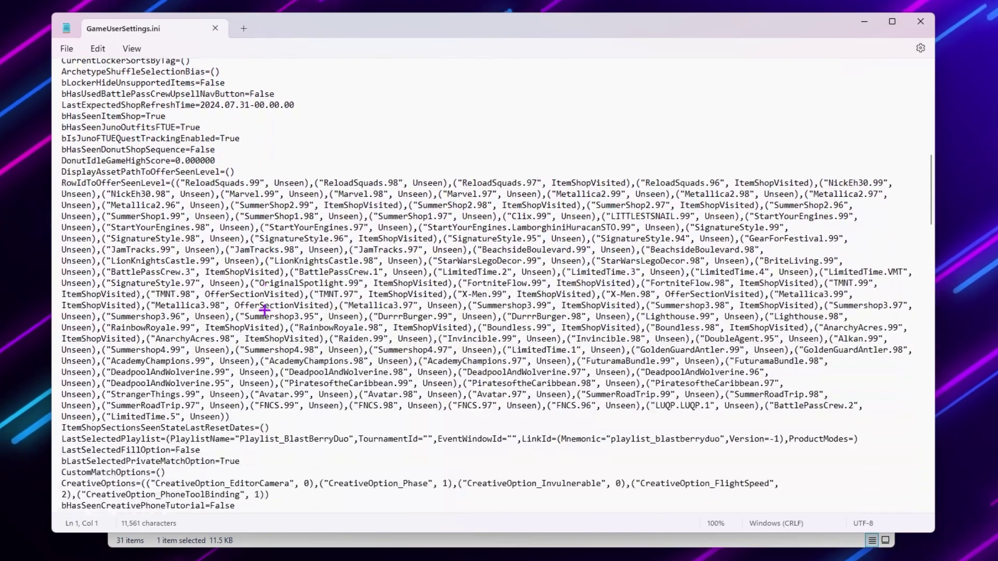
scroll(264, 311, down, 10)
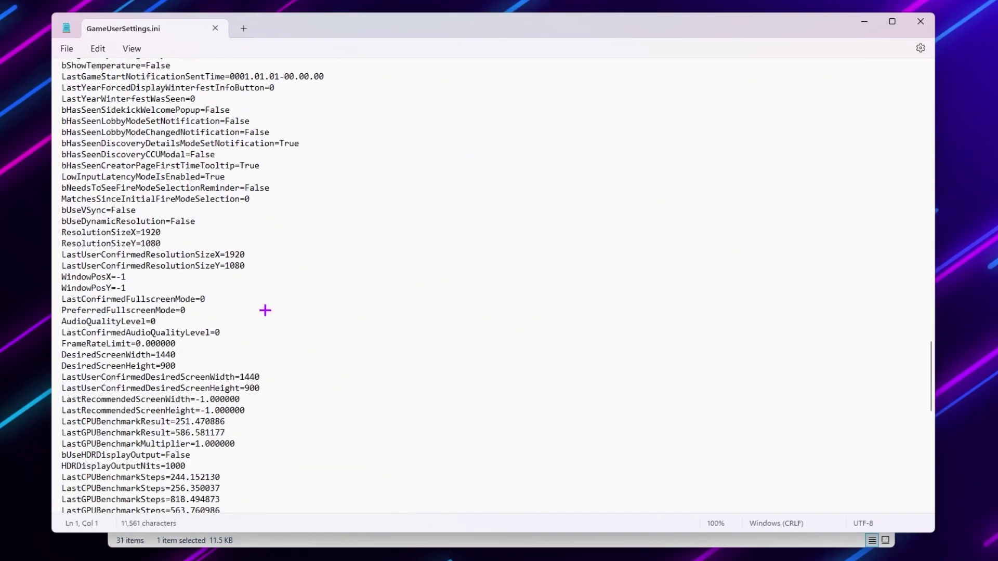
scroll(265, 310, down, 13)
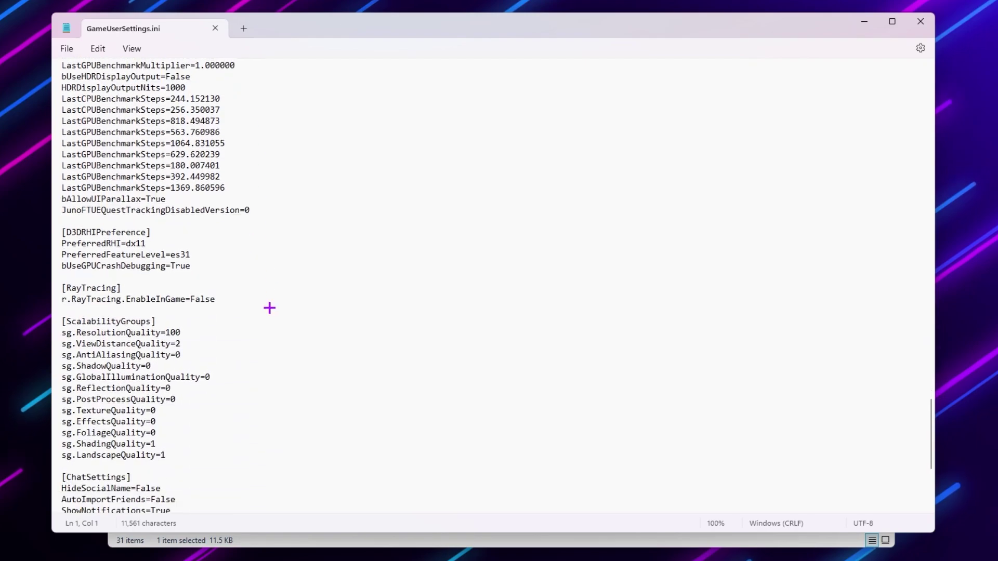
scroll(270, 308, down, 2)
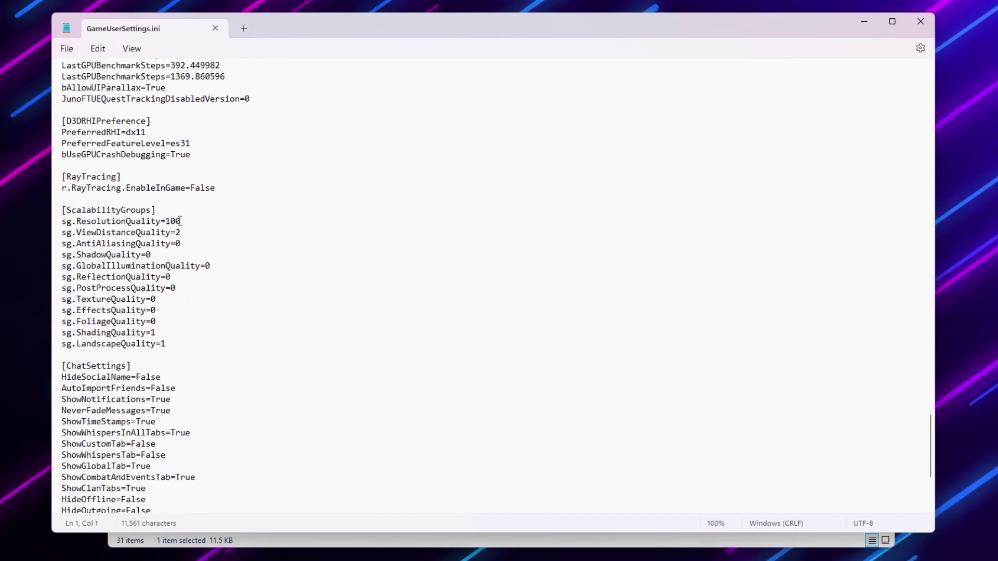